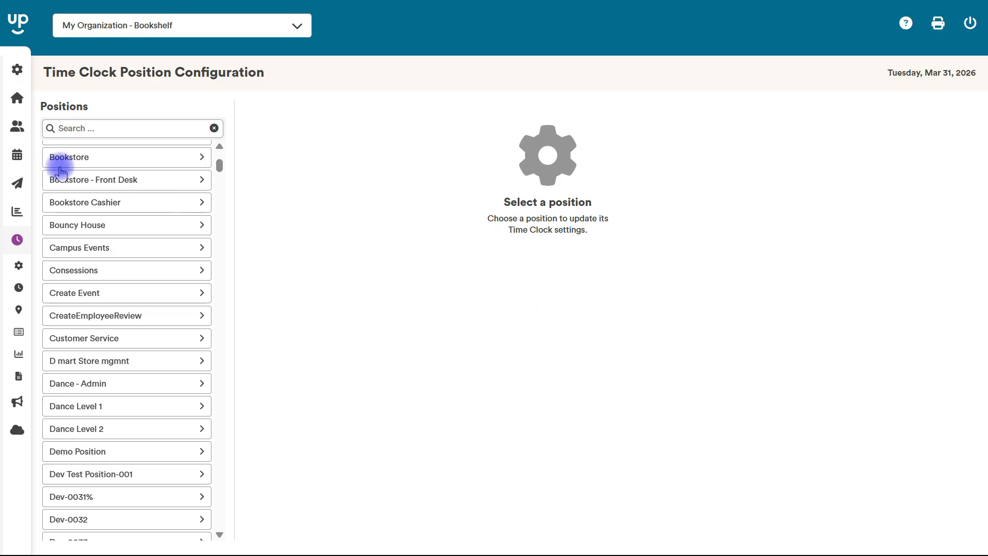
# Step: Navigate to Time Clock > Configuration > Position Configuration to list the positions
pyautogui.moveTo(31, 145)
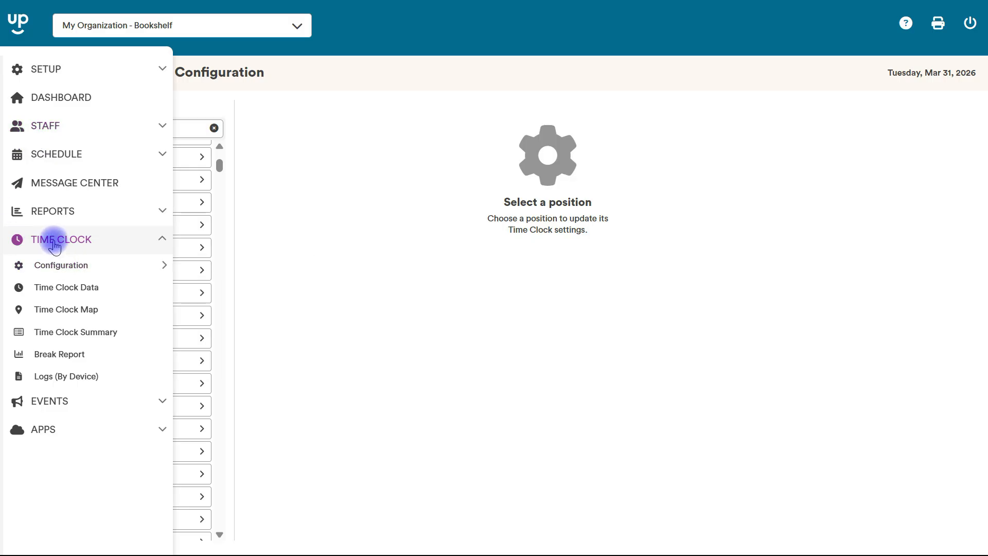
pyautogui.moveTo(64, 271)
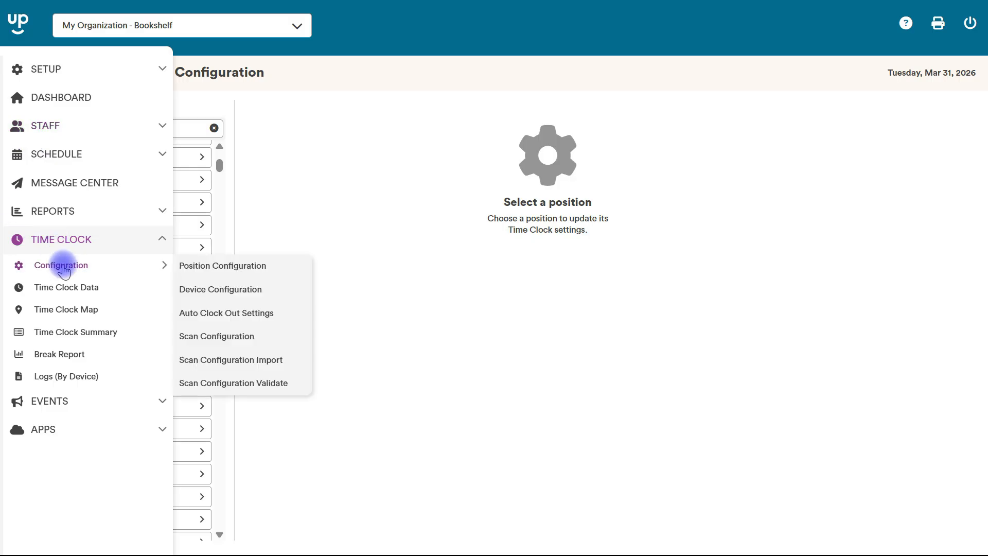
pyautogui.click(198, 271)
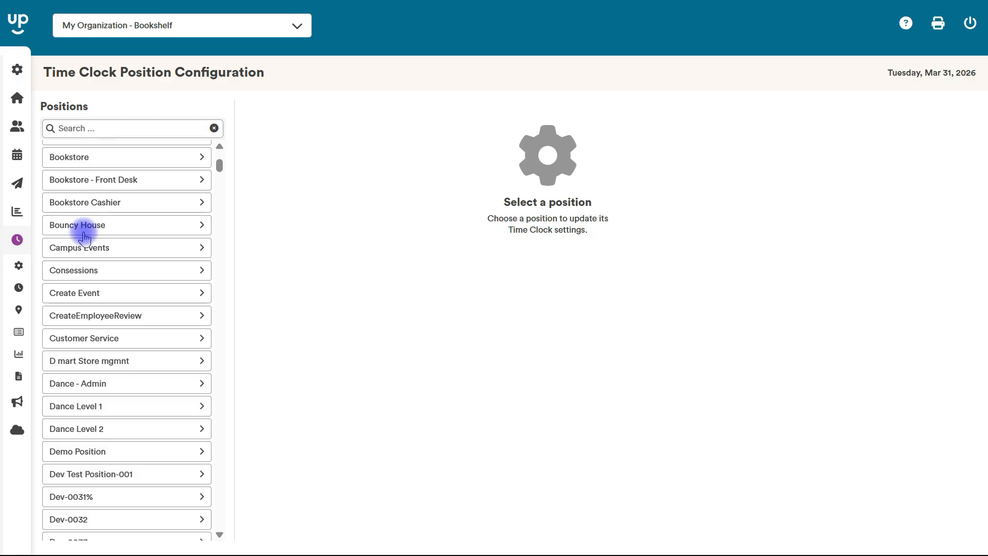
pyautogui.click(77, 127)
pyautogui.write('front')
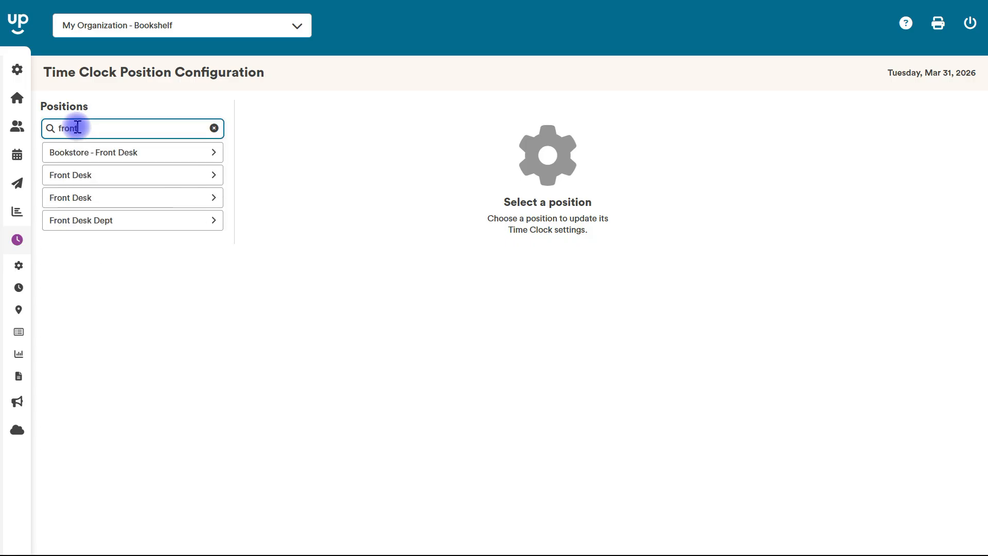
# Step: Open Front Desk's time clock settings and clear the search to show all positions
pyautogui.click(85, 174)
pyautogui.click(214, 128)
pyautogui.moveTo(220, 154); pyautogui.dragTo(221, 174)
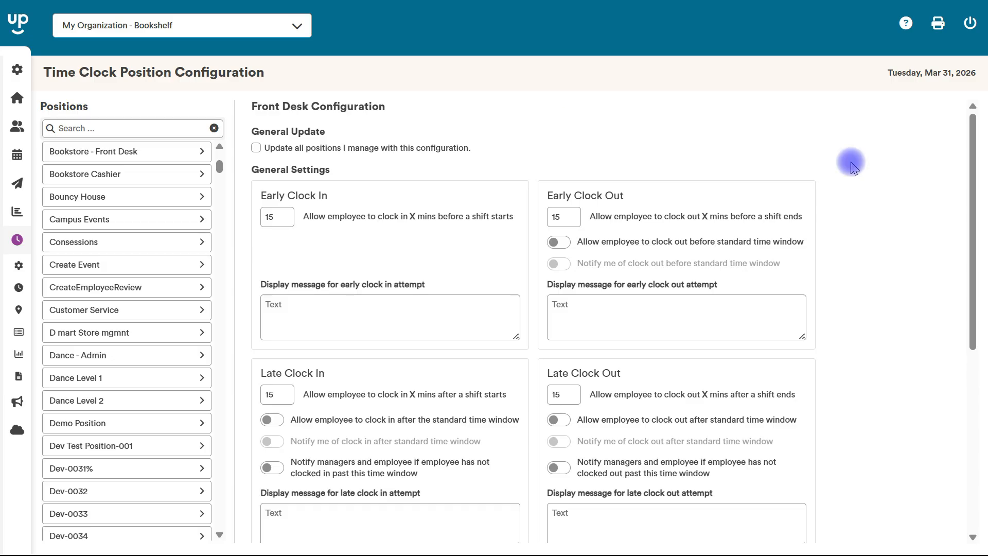
pyautogui.moveTo(972, 154); pyautogui.dragTo(975, 183)
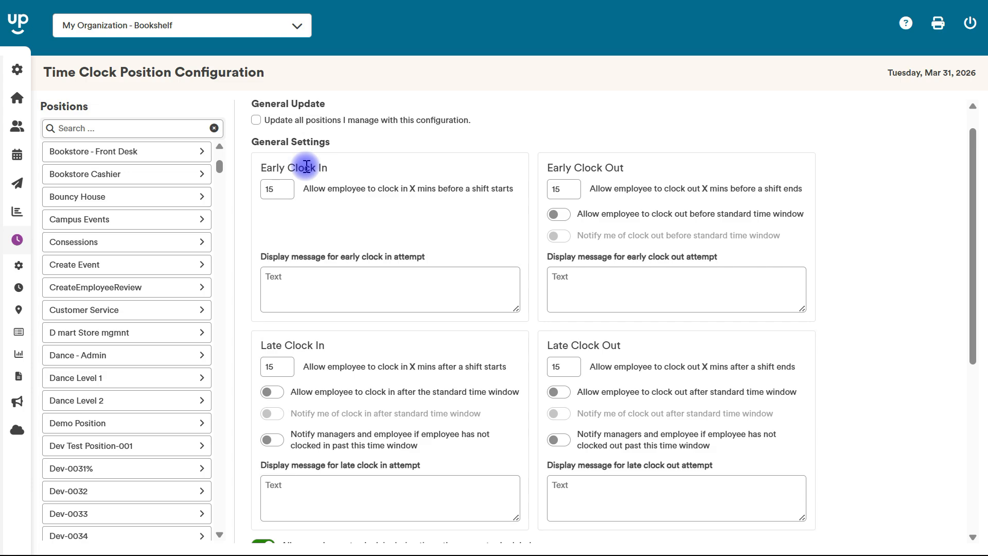
# Step: Change Front Desk's Early Clock In minutes from 15 to 5
pyautogui.doubleClick(276, 189)
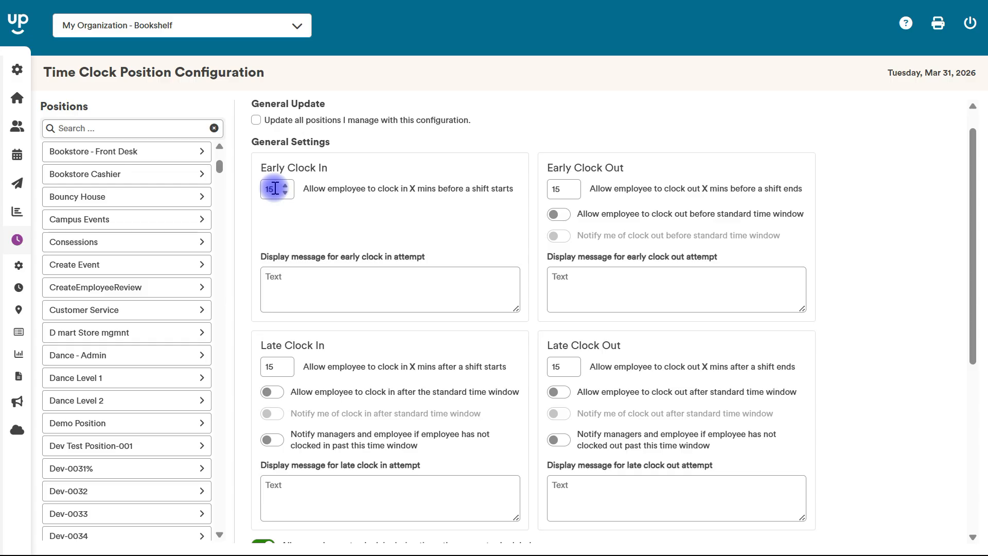
pyautogui.click(276, 189)
pyautogui.press('BackSpace')
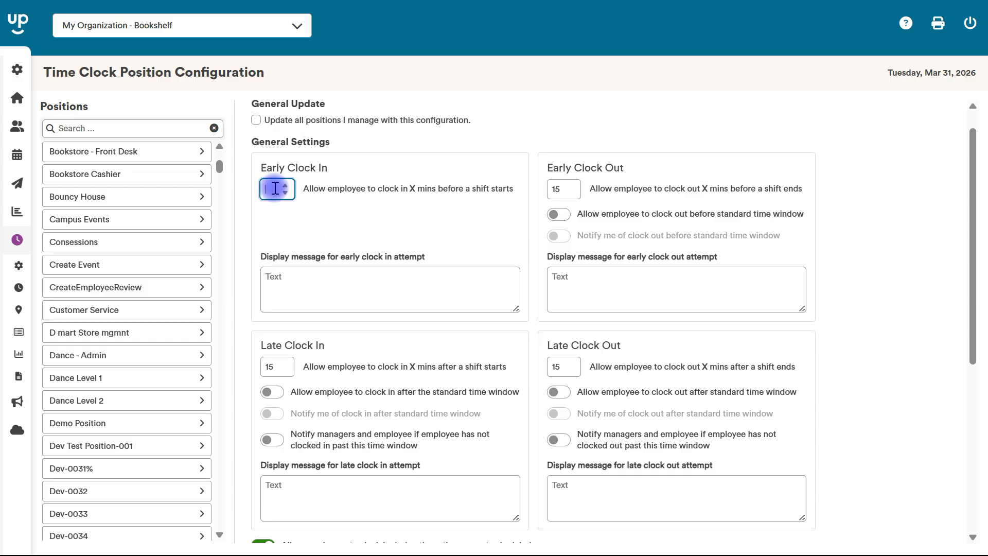
pyautogui.write('300')
pyautogui.press('BackSpace')
pyautogui.write('5')
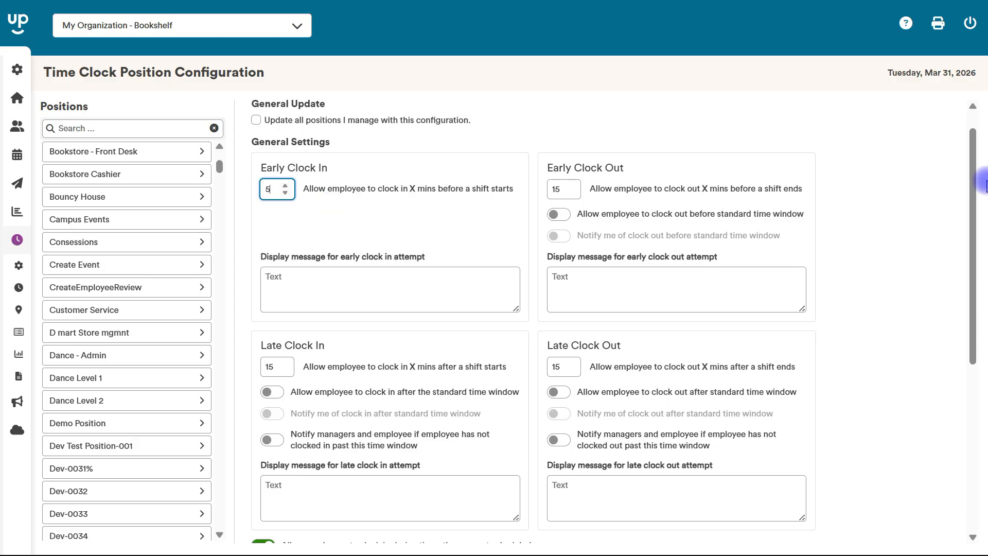
pyautogui.scroll(-2, 972, 185)
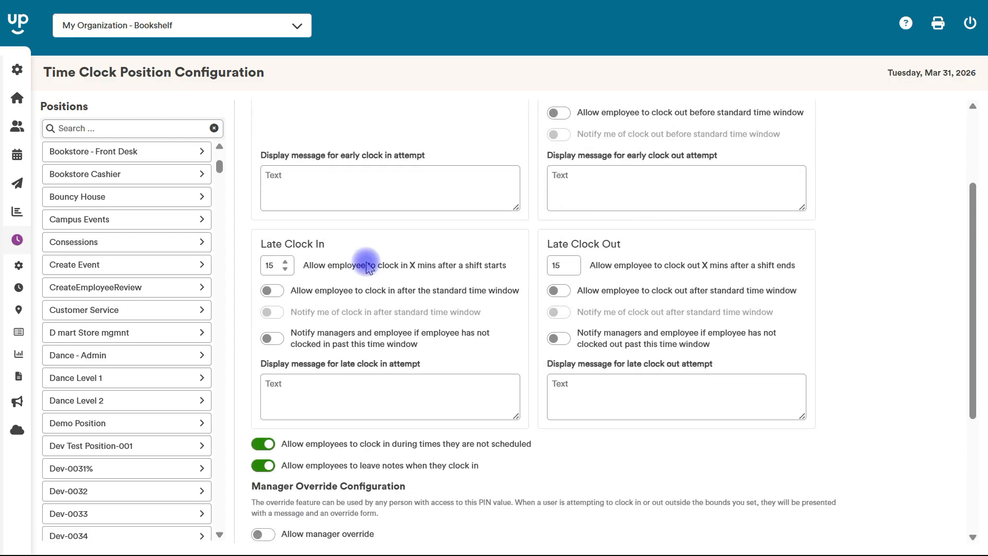
# Step: Edit the Late Clock In minutes and switch on late clock-in permission and its notifications
pyautogui.click(276, 263)
pyautogui.press('BackSpace')
pyautogui.write('0')
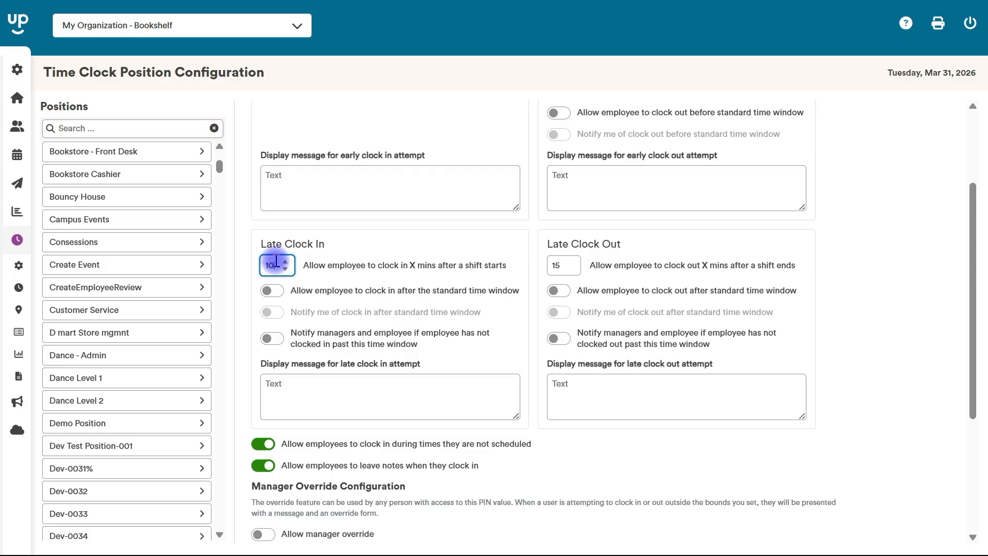
pyautogui.click(273, 290)
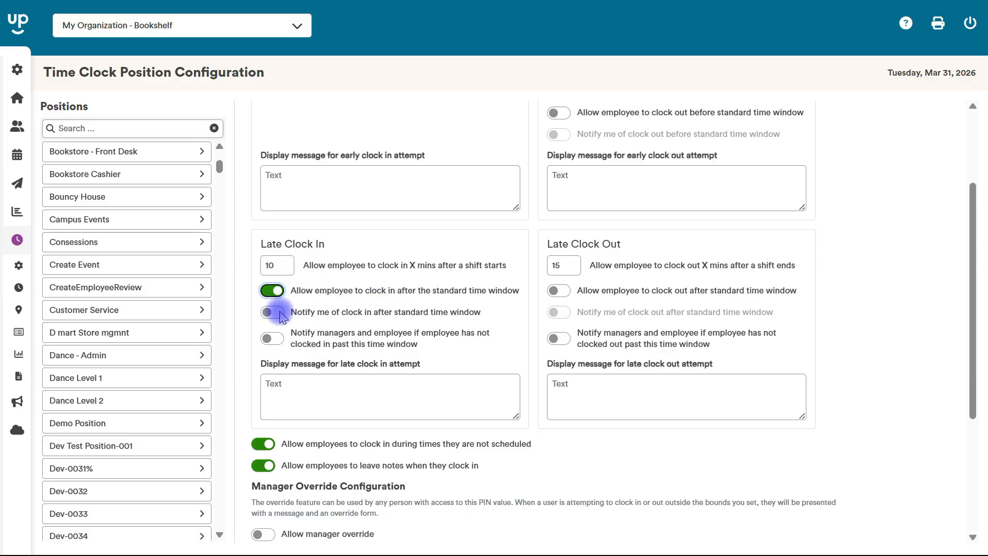
pyautogui.click(273, 338)
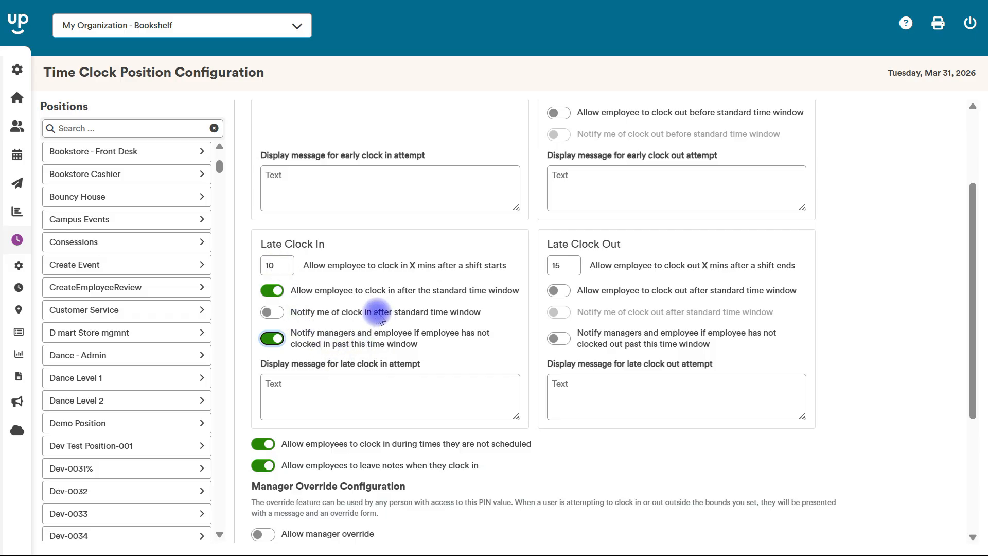
pyautogui.doubleClick(272, 265)
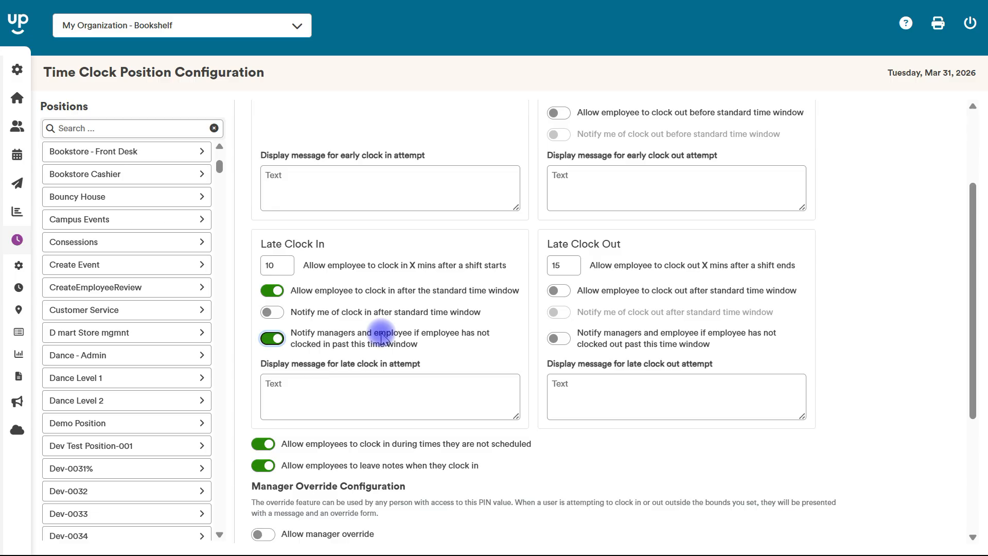
pyautogui.click(272, 312)
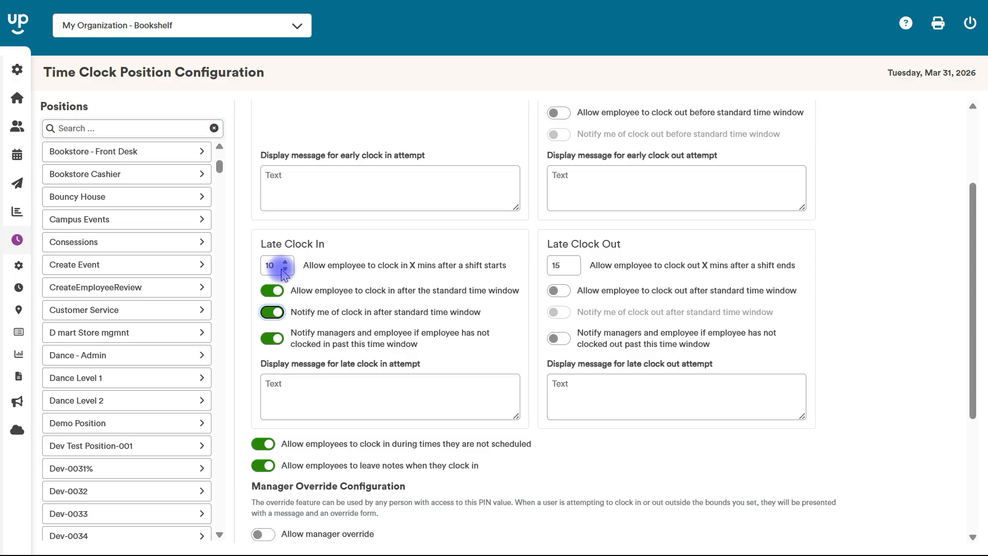
# Step: Turn the late clock-in toggles back off and set Late Clock In to 30 minutes
pyautogui.click(272, 314)
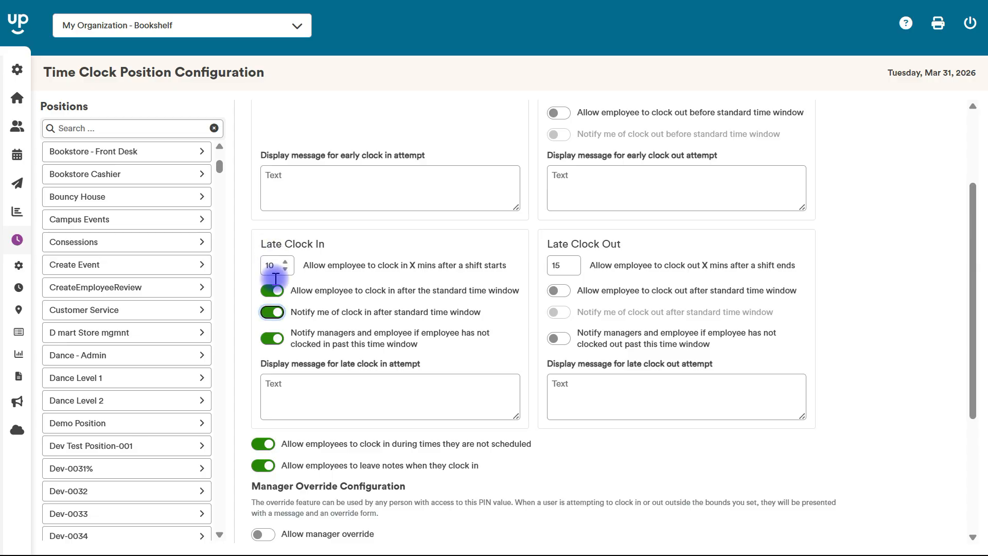
pyautogui.click(271, 313)
pyautogui.click(277, 340)
pyautogui.click(272, 290)
pyautogui.doubleClick(278, 261)
pyautogui.write('30')
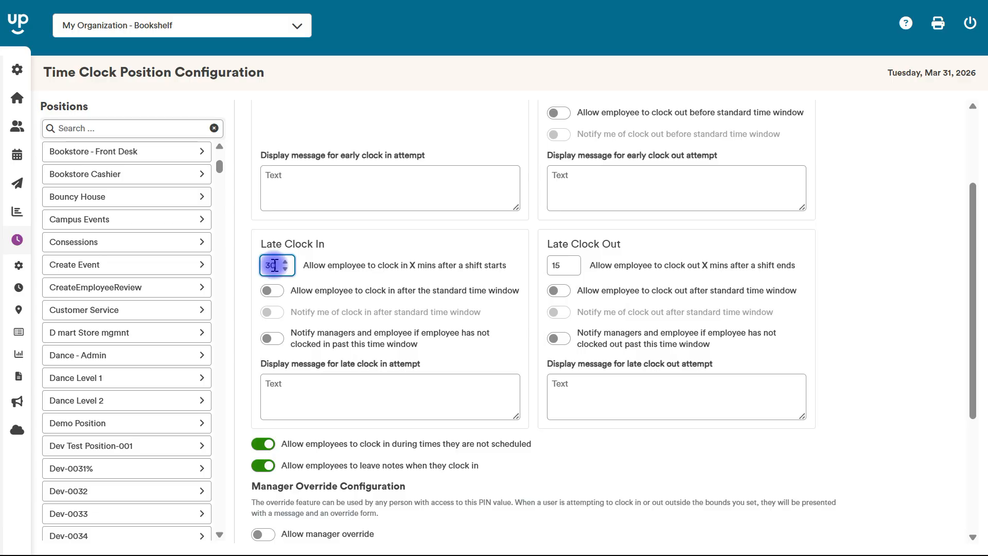
pyautogui.moveTo(966, 280); pyautogui.dragTo(963, 139)
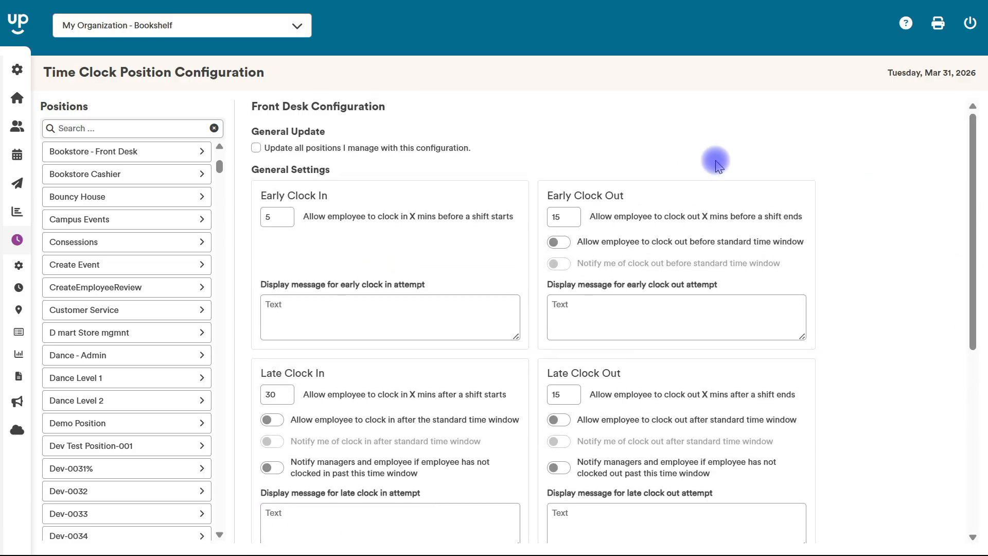
pyautogui.click(564, 218)
# Step: Set Early Clock Out to 10 minutes, allowing early clock-outs and notifying the manager
pyautogui.press('BackSpace')
pyautogui.write('10')
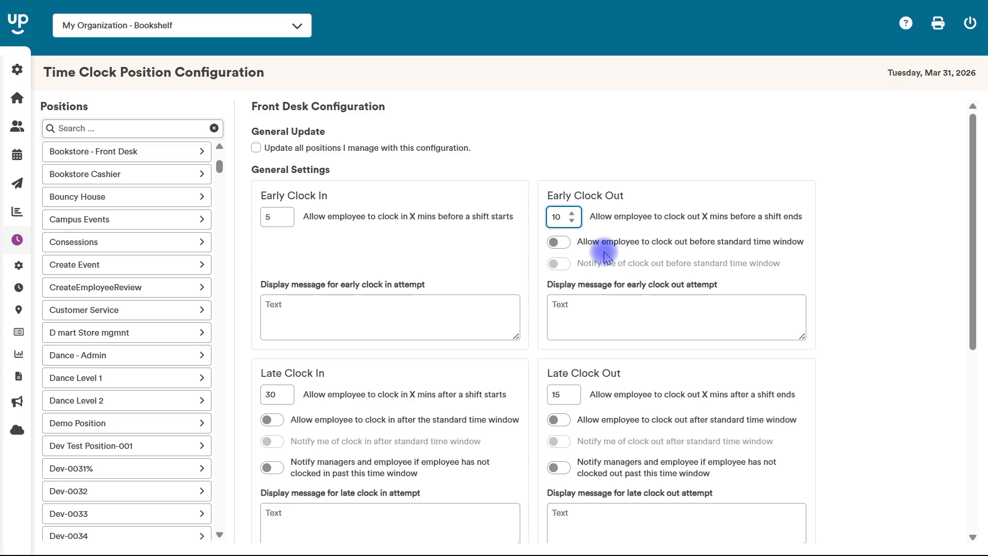
pyautogui.click(558, 242)
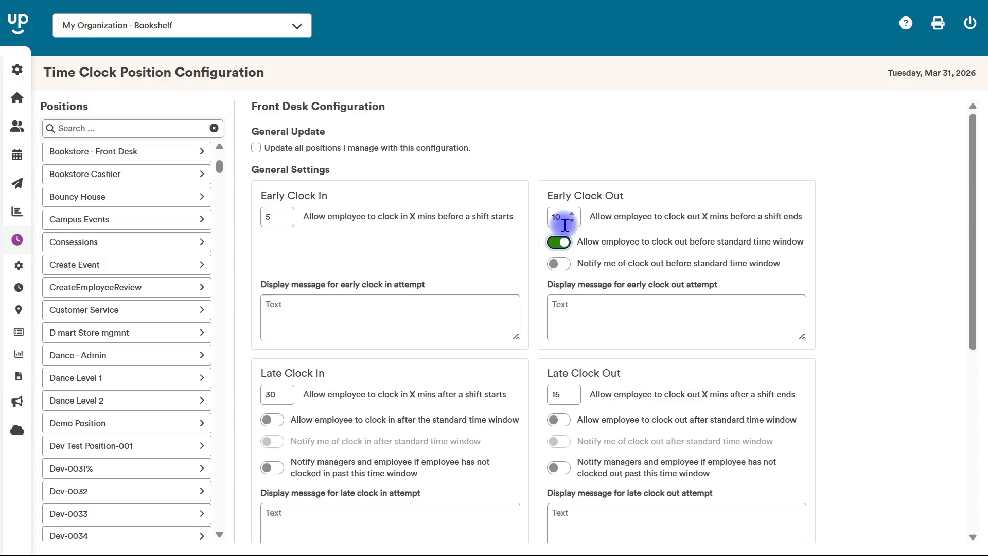
pyautogui.click(558, 264)
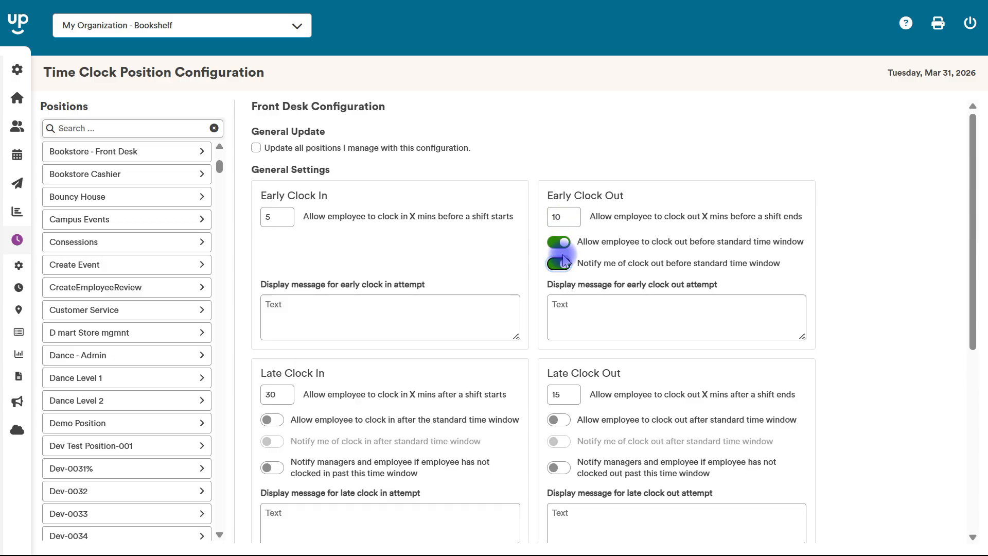
pyautogui.moveTo(971, 232); pyautogui.dragTo(971, 312)
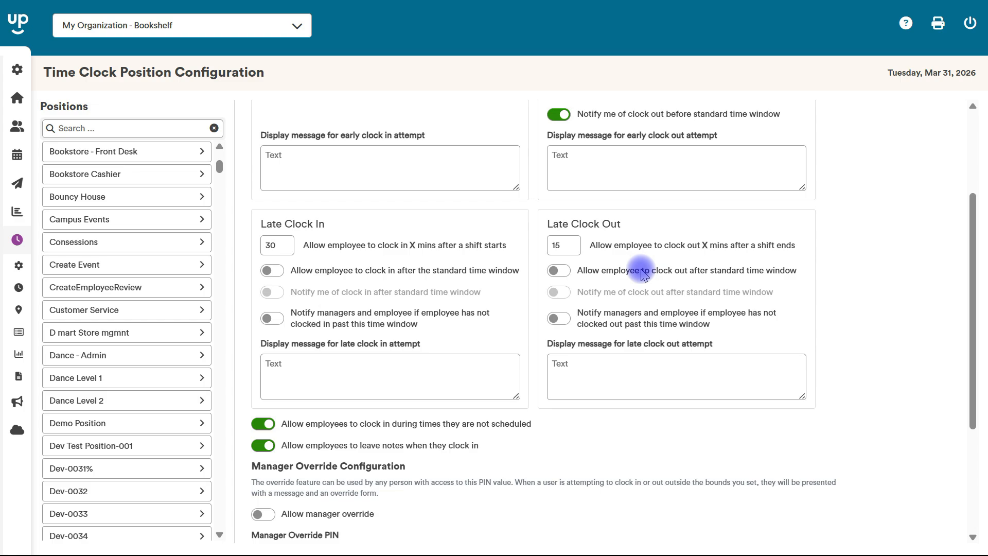
# Step: Keep Late Clock Out at 15 minutes, allowing late clock-outs with both notifications on
pyautogui.click(562, 246)
pyautogui.press('BackSpace')
pyautogui.press('BackSpace')
pyautogui.write('60')
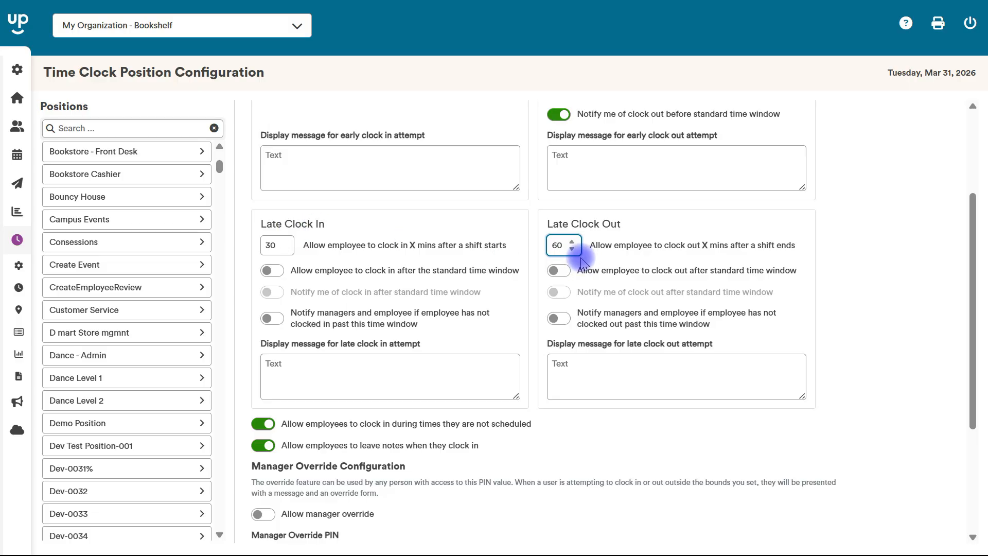
pyautogui.press('BackSpace')
pyautogui.press('BackSpace')
pyautogui.write('15')
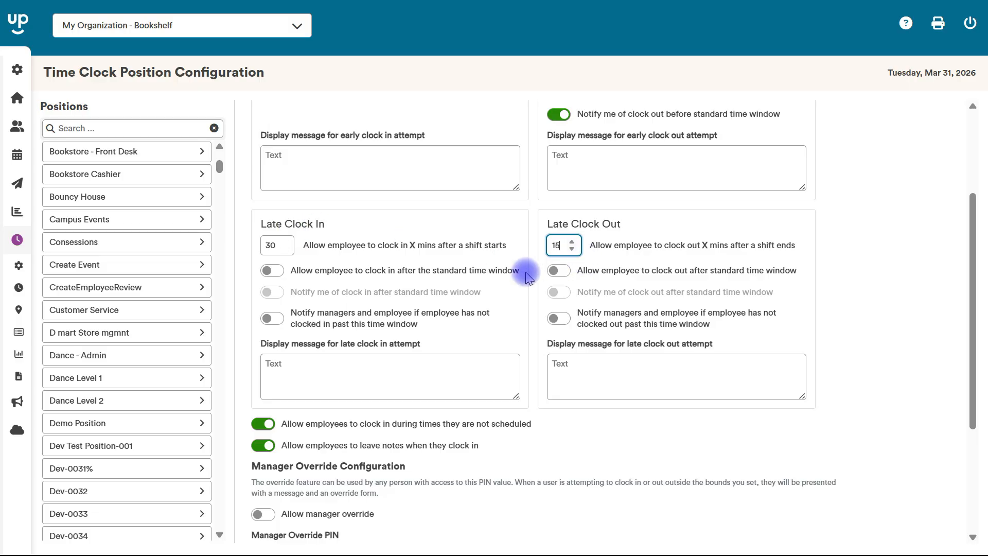
pyautogui.click(560, 269)
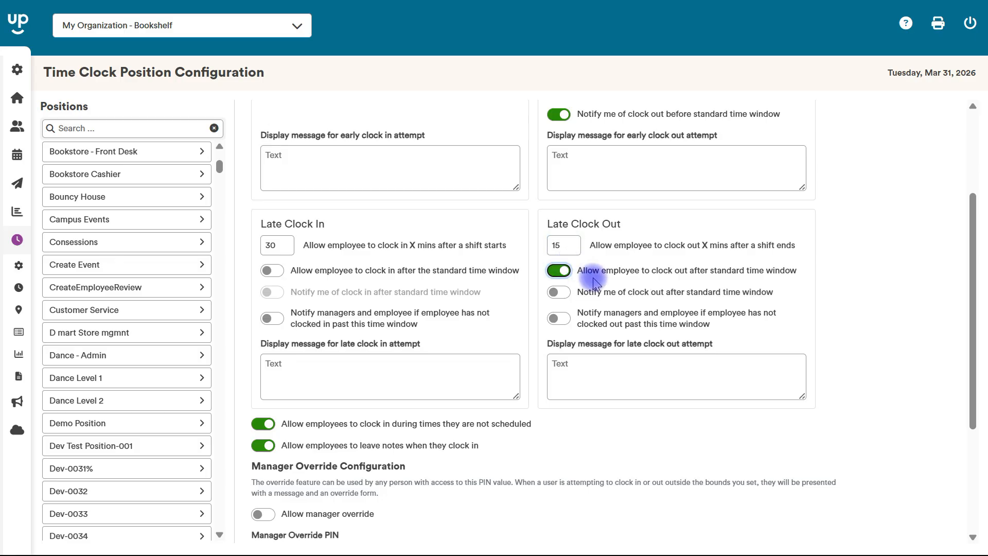
pyautogui.click(559, 318)
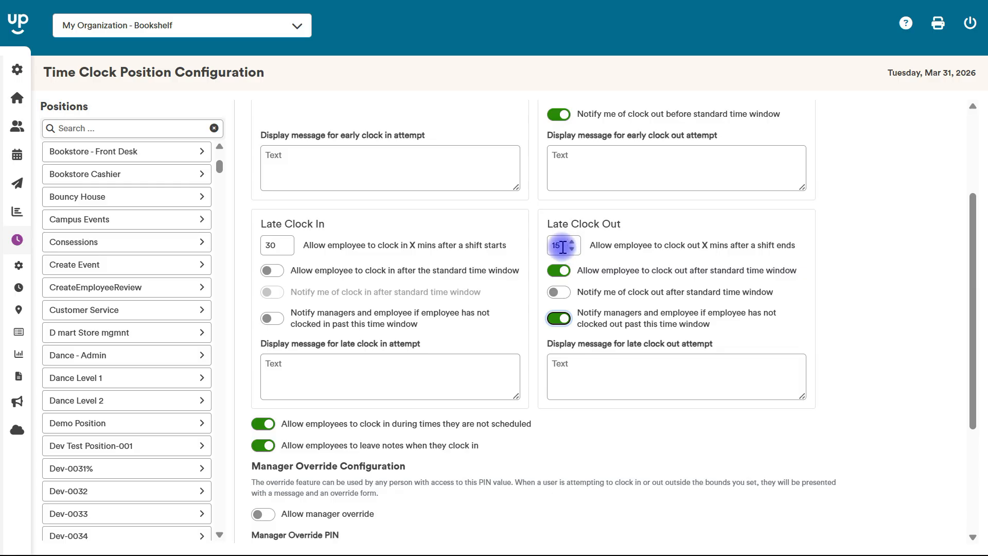
pyautogui.doubleClick(556, 243)
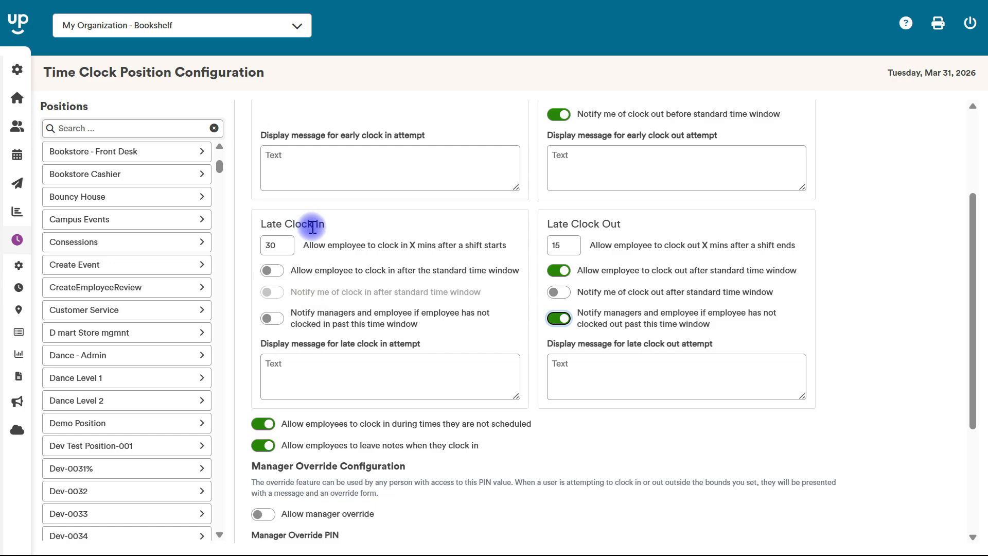
pyautogui.click(564, 294)
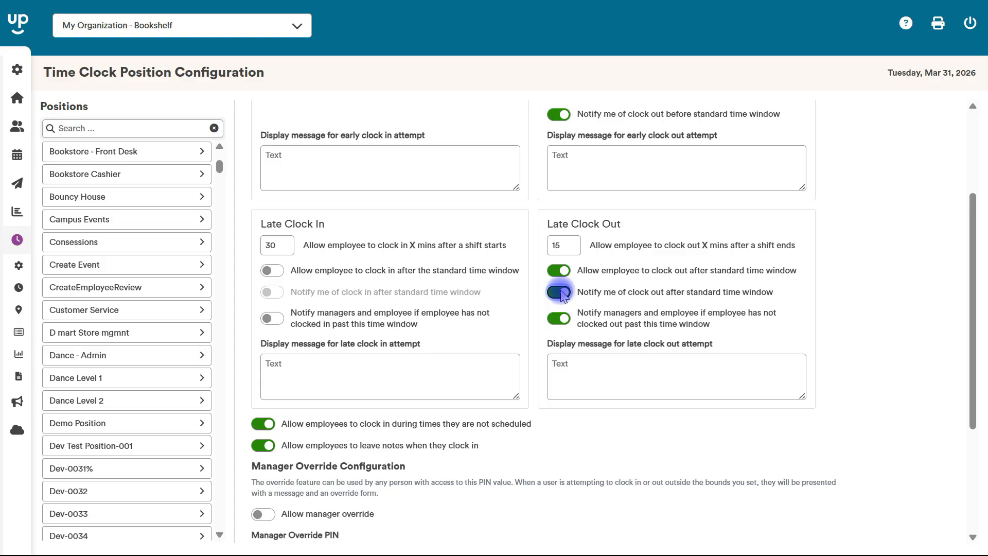
pyautogui.scroll(3, 971, 344)
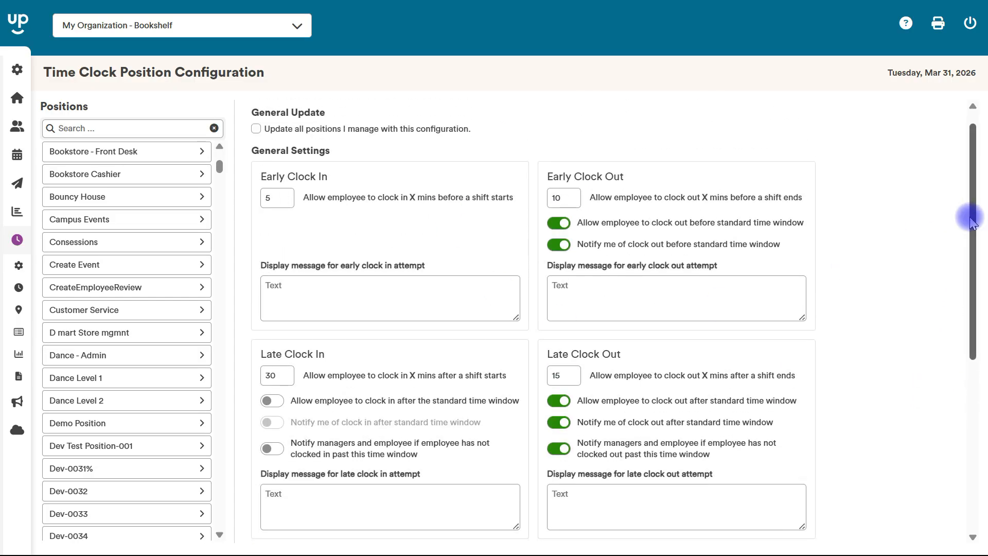
pyautogui.scroll(-2, 971, 222)
pyautogui.click(331, 180)
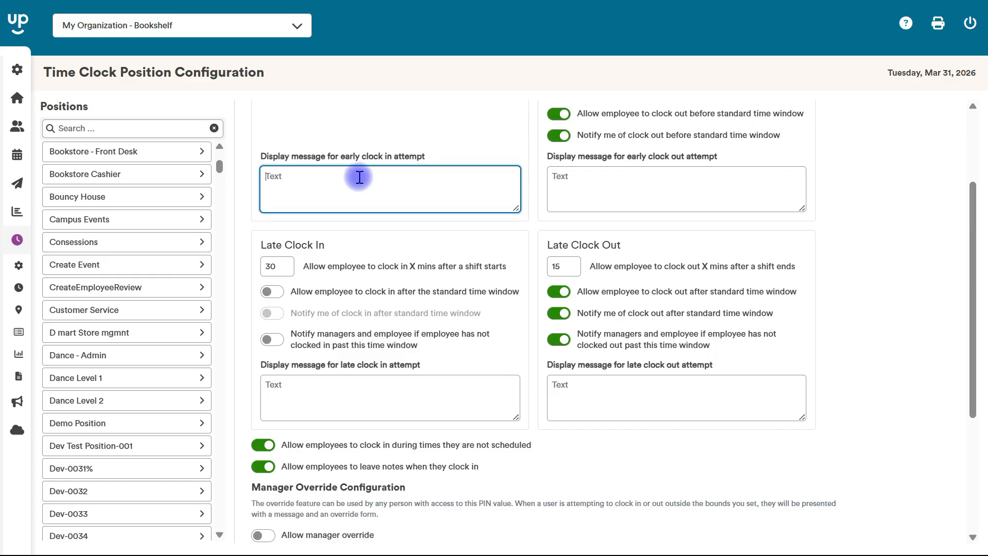
pyautogui.moveTo(971, 243); pyautogui.dragTo(962, 168)
pyautogui.click(399, 316)
# Step: Set Late Clock In to 10 minutes with the message 'You are late - please go see your manager.'
pyautogui.moveTo(976, 181); pyautogui.dragTo(979, 260)
pyautogui.click(284, 264)
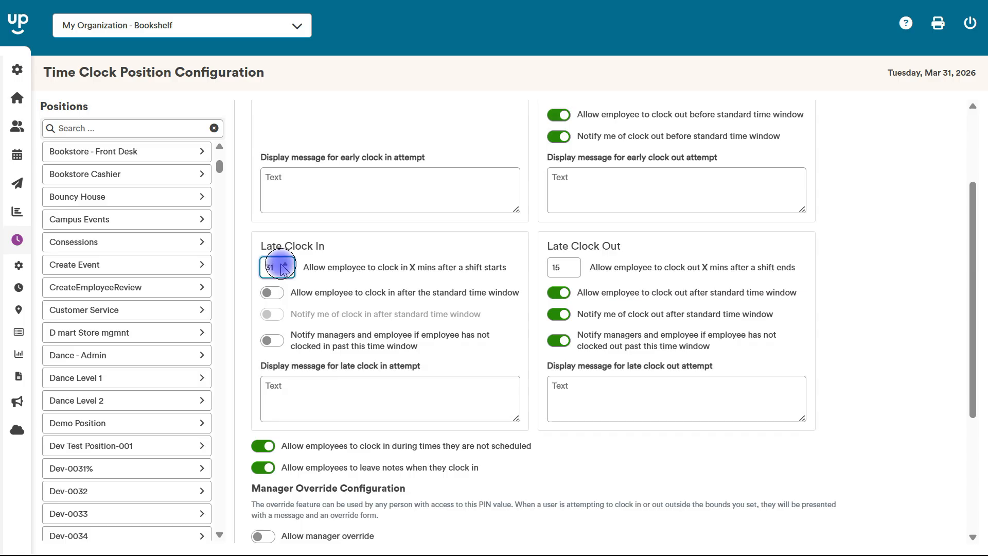
pyautogui.moveTo(276, 268); pyautogui.dragTo(236, 267)
pyautogui.write('10')
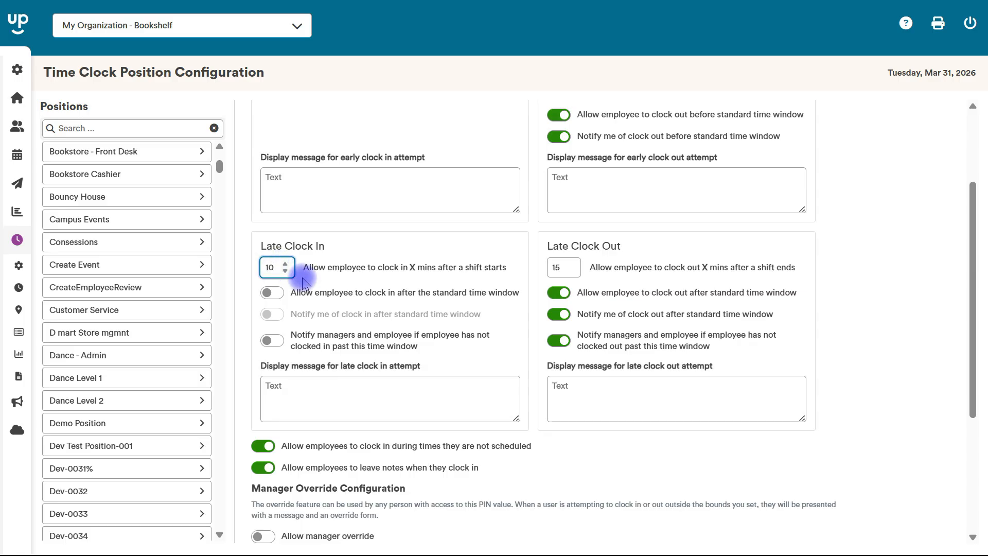
pyautogui.click(300, 387)
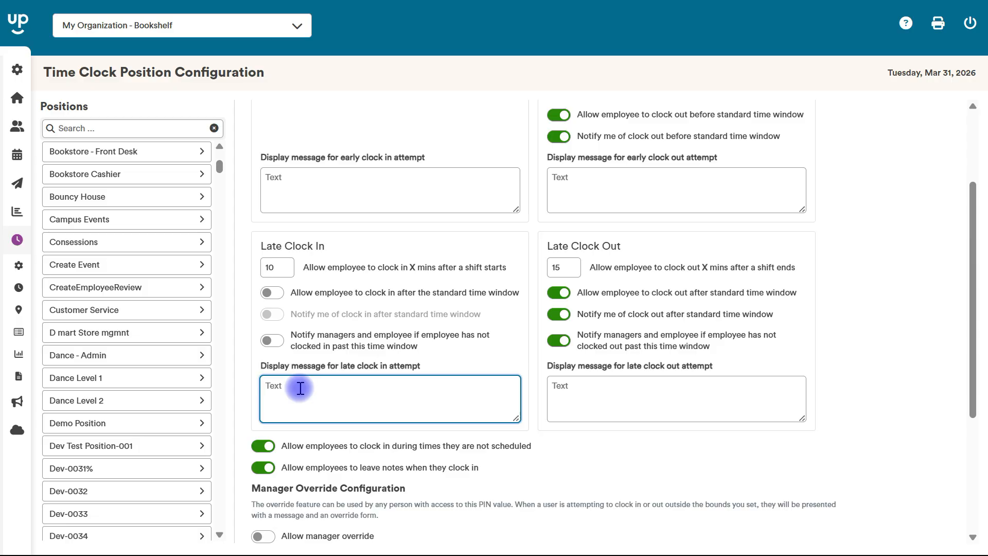
pyautogui.write('You are late - please go see your manager.')
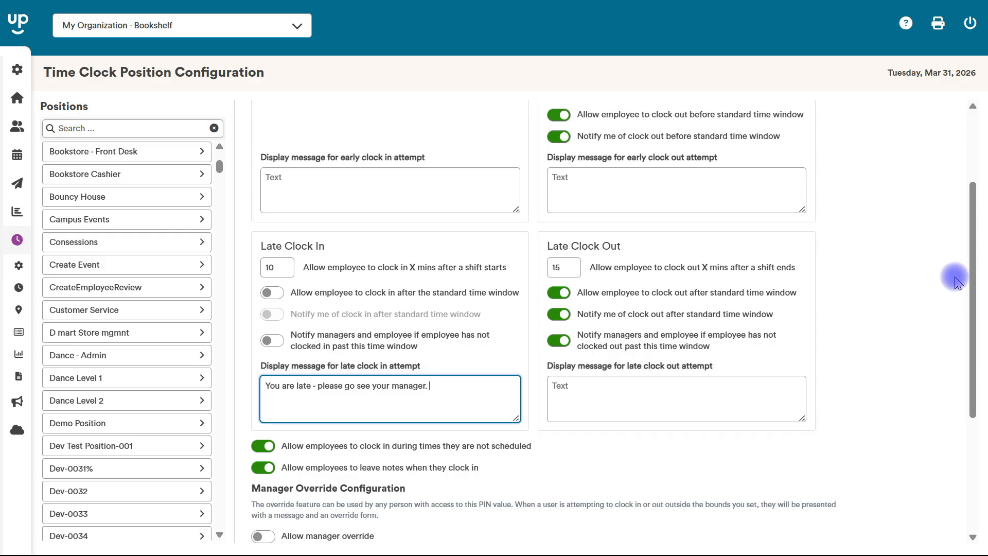
# Step: Switch off the 'Allow employees to clock in during times they are not scheduled' toggle
pyautogui.moveTo(973, 259); pyautogui.dragTo(974, 326)
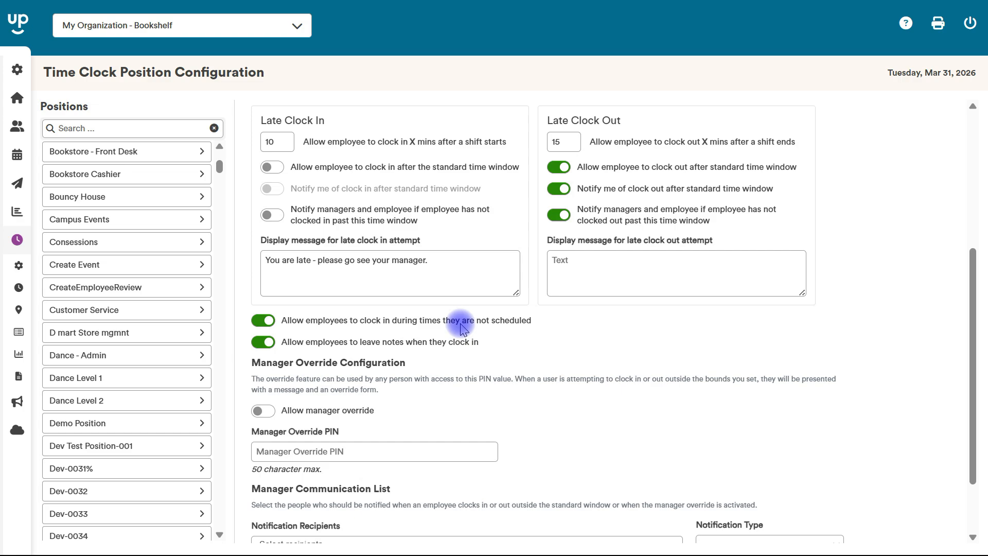
pyautogui.click(266, 321)
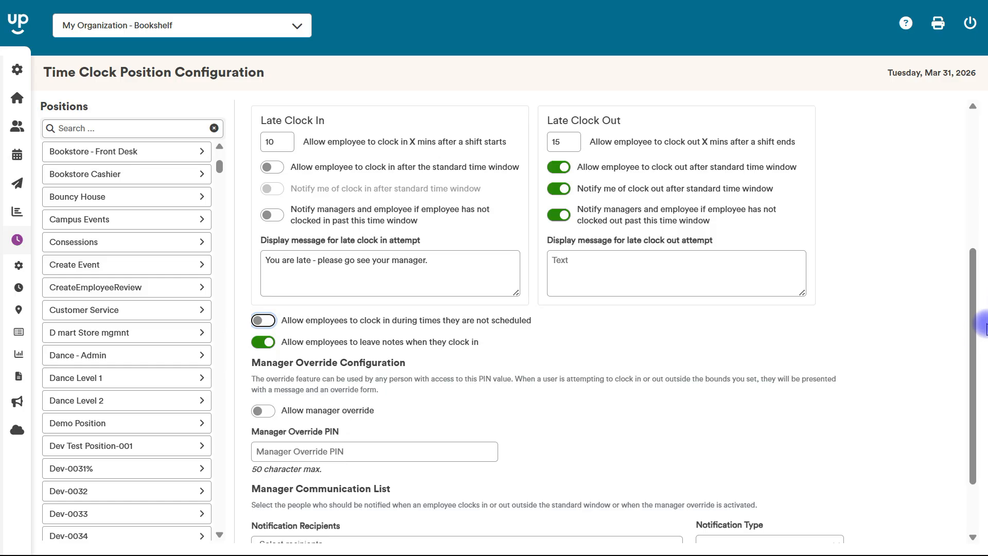
pyautogui.scroll(5, 970, 331)
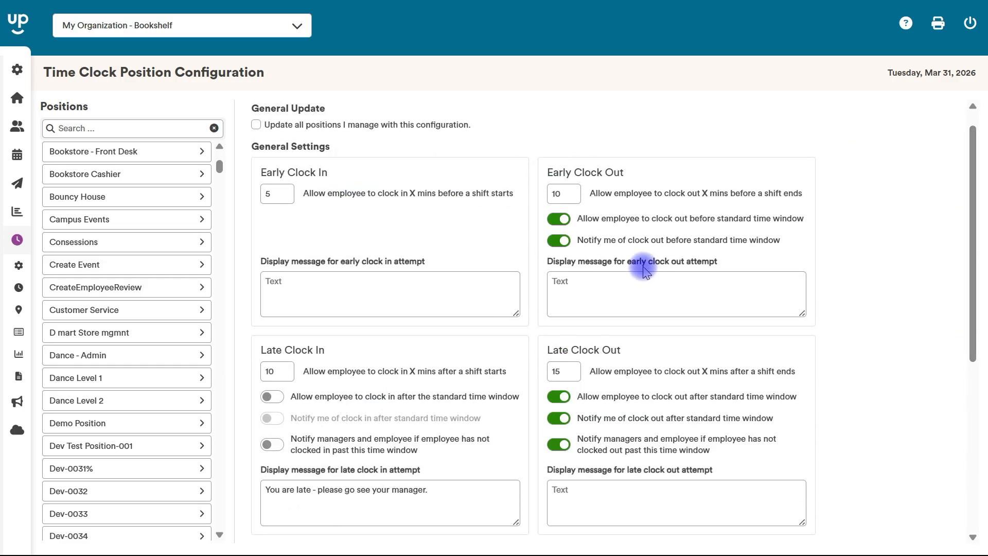
pyautogui.moveTo(968, 221); pyautogui.dragTo(974, 368)
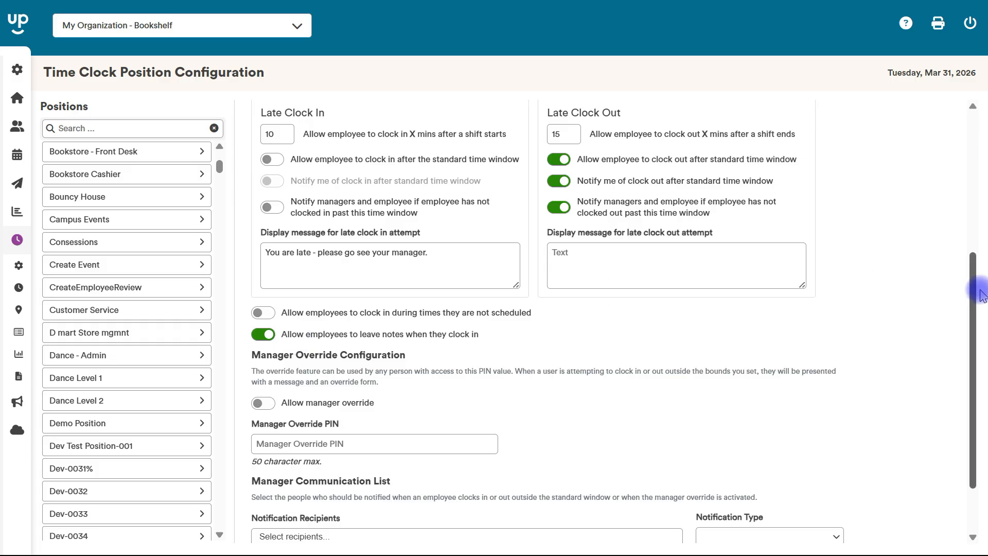
pyautogui.scroll(-2, 966, 286)
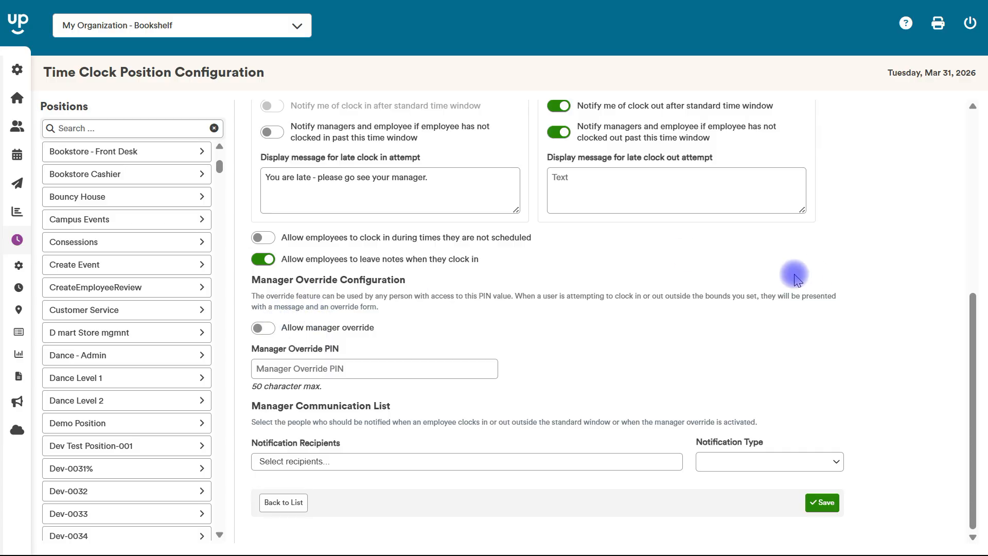
pyautogui.scroll(8, 964, 319)
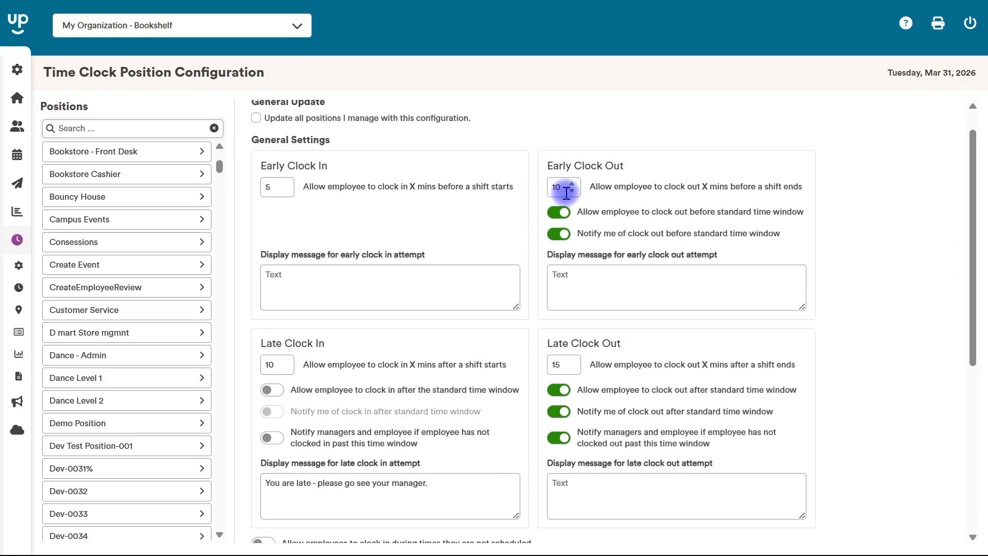
pyautogui.moveTo(973, 212); pyautogui.dragTo(974, 376)
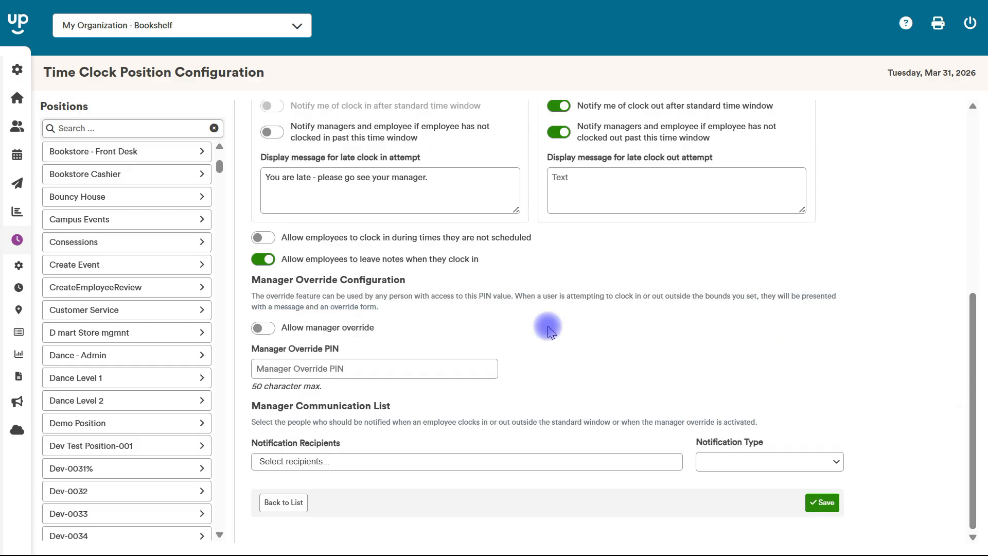
# Step: Turn on 'Allow manager override' and enter the manager override PIN
pyautogui.click(313, 368)
pyautogui.click(264, 329)
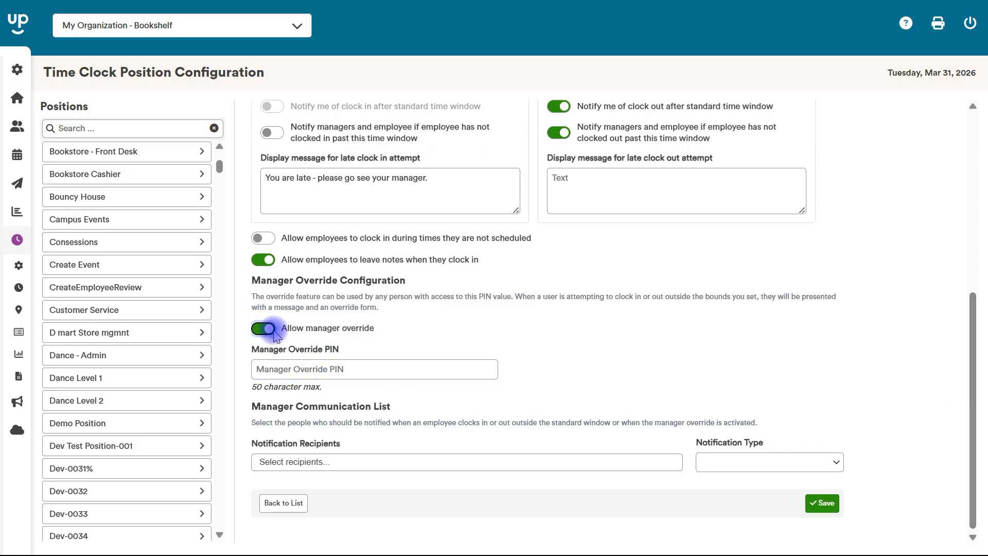
pyautogui.click(319, 367)
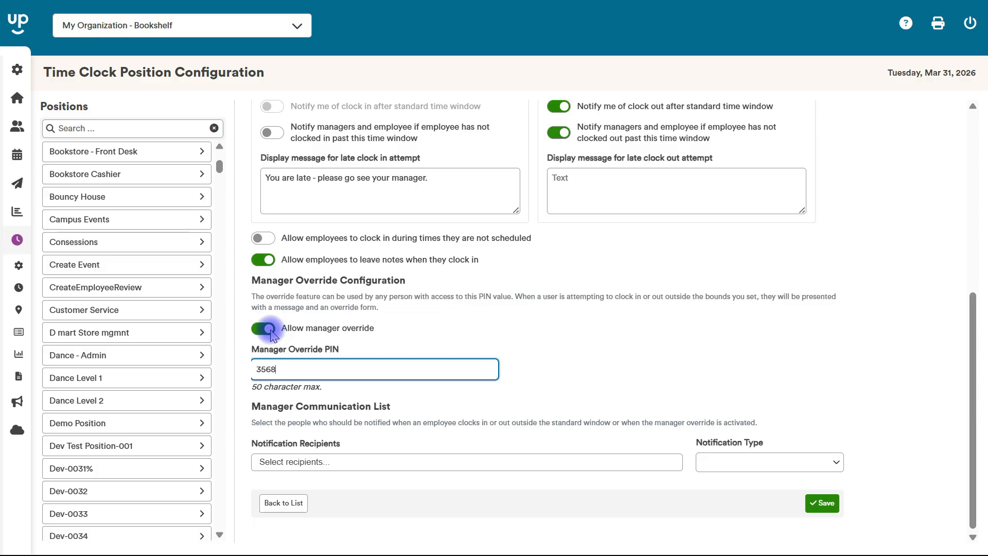
pyautogui.moveTo(975, 339); pyautogui.dragTo(979, 218)
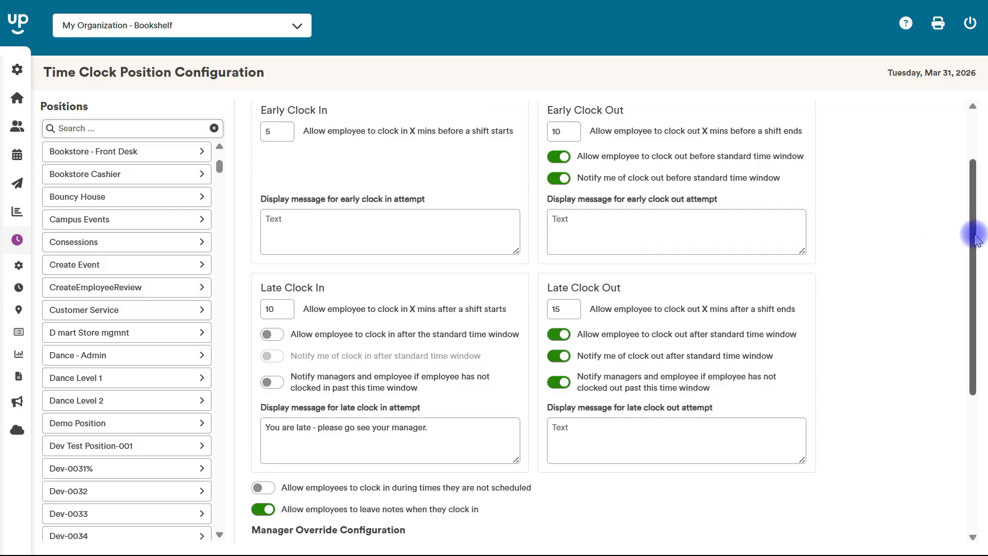
# Step: Turn manager override back off and add a manager's e-mail as notification recipient
pyautogui.scroll(-5, 978, 267)
pyautogui.click(263, 357)
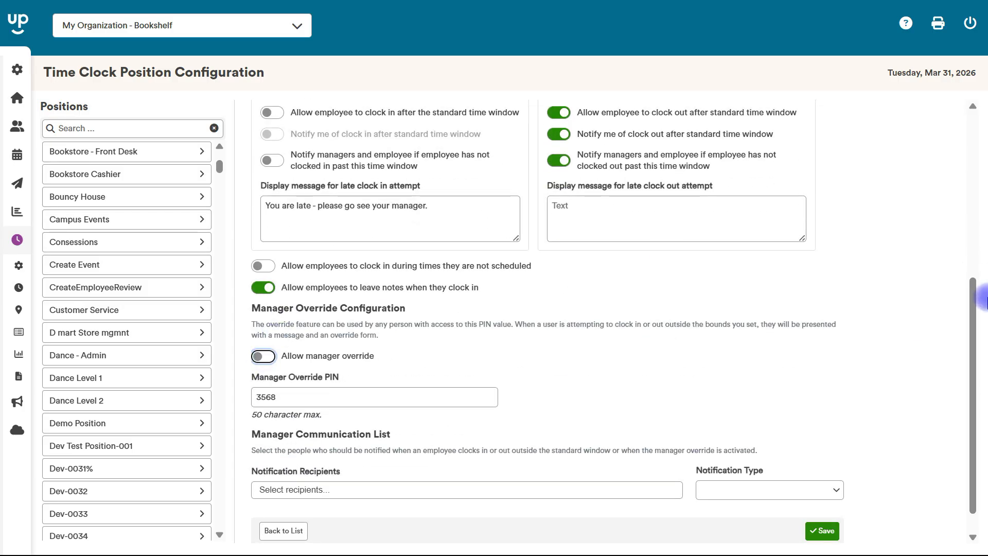
pyautogui.scroll(-1, 965, 412)
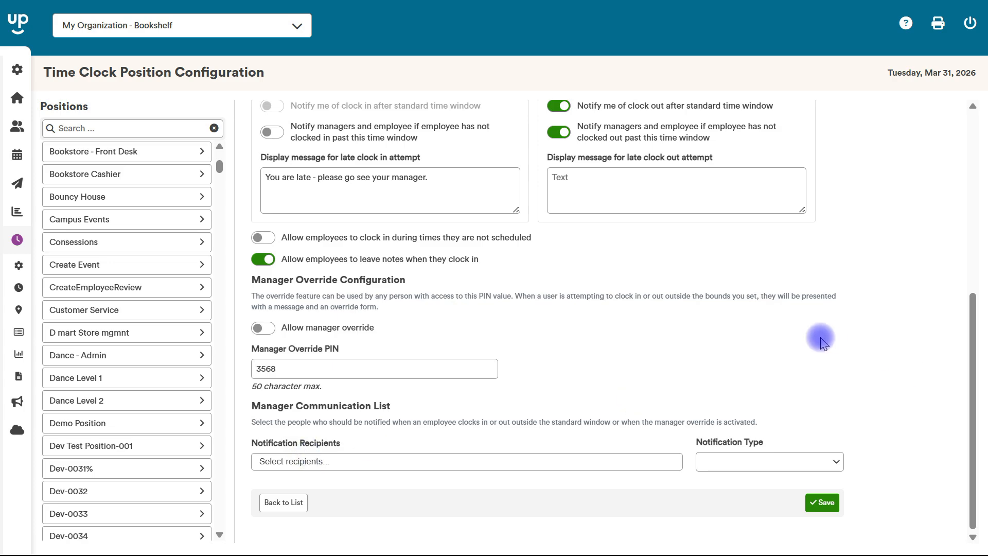
pyautogui.click(387, 461)
pyautogui.click(298, 504)
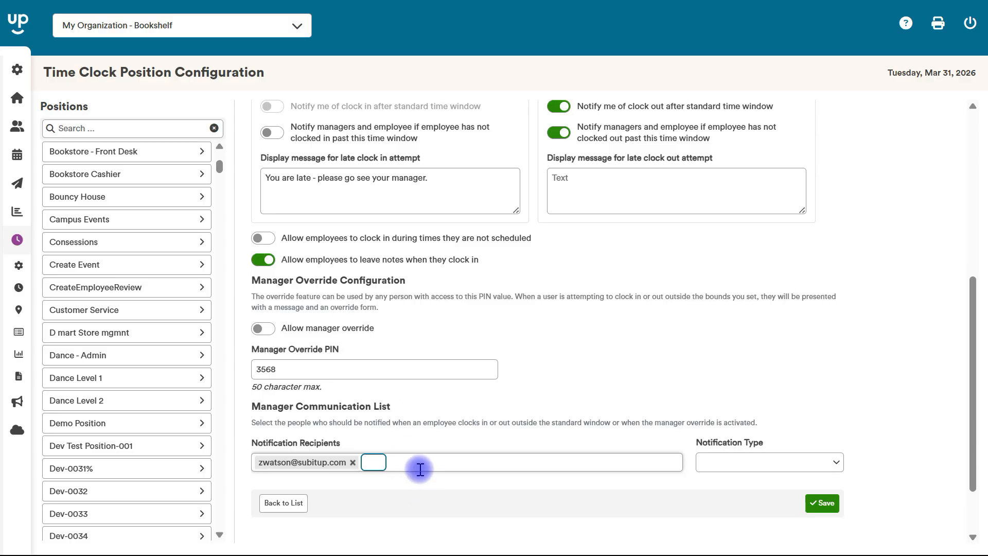
# Step: Set the Notification Type to Email after briefly choosing Push Notification
pyautogui.click(725, 466)
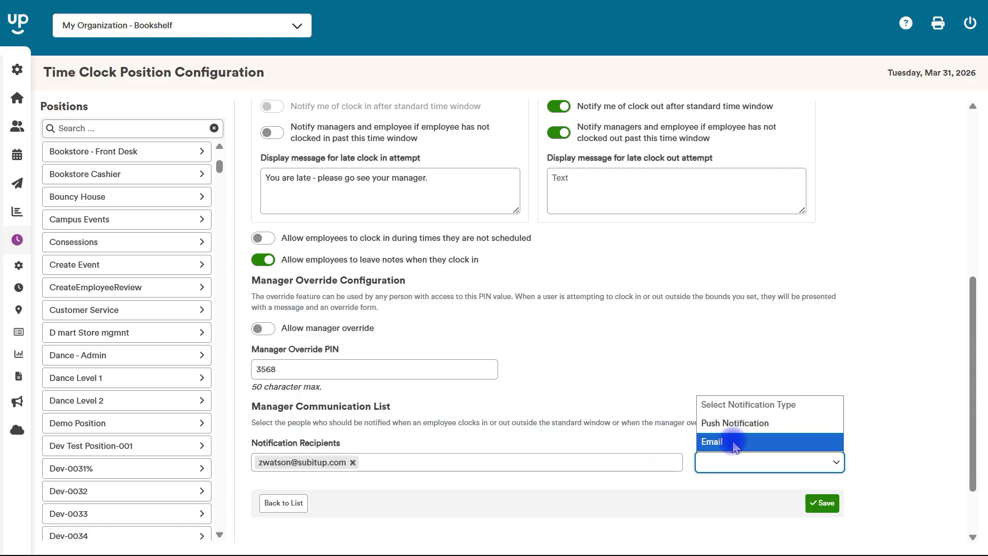
pyautogui.click(734, 443)
pyautogui.click(735, 459)
pyautogui.click(728, 423)
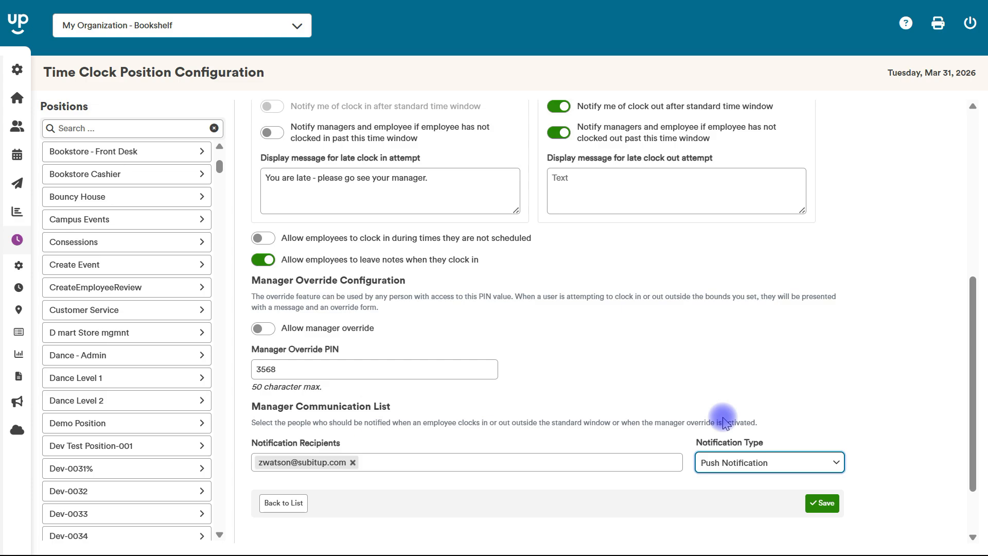
pyautogui.click(750, 462)
pyautogui.click(719, 440)
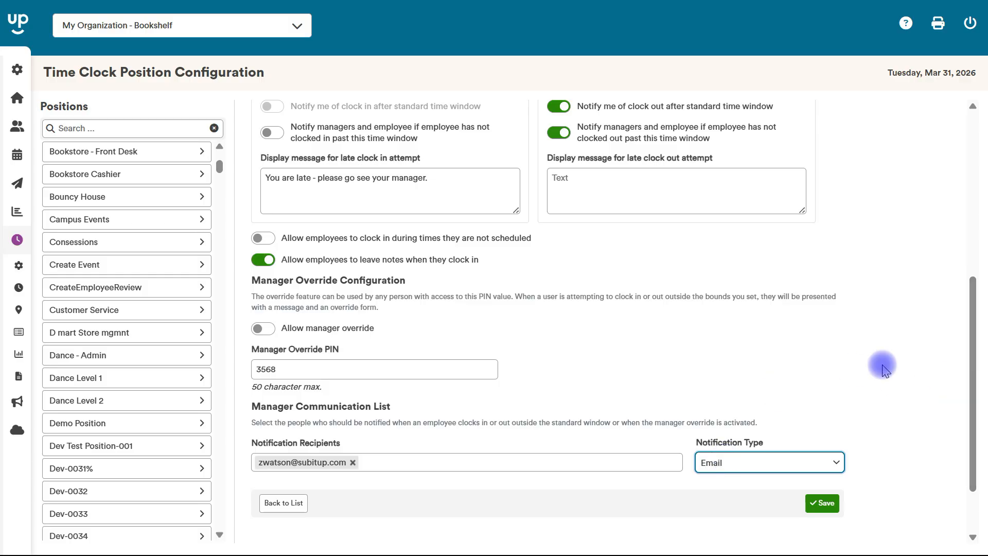
pyautogui.scroll(6, 974, 409)
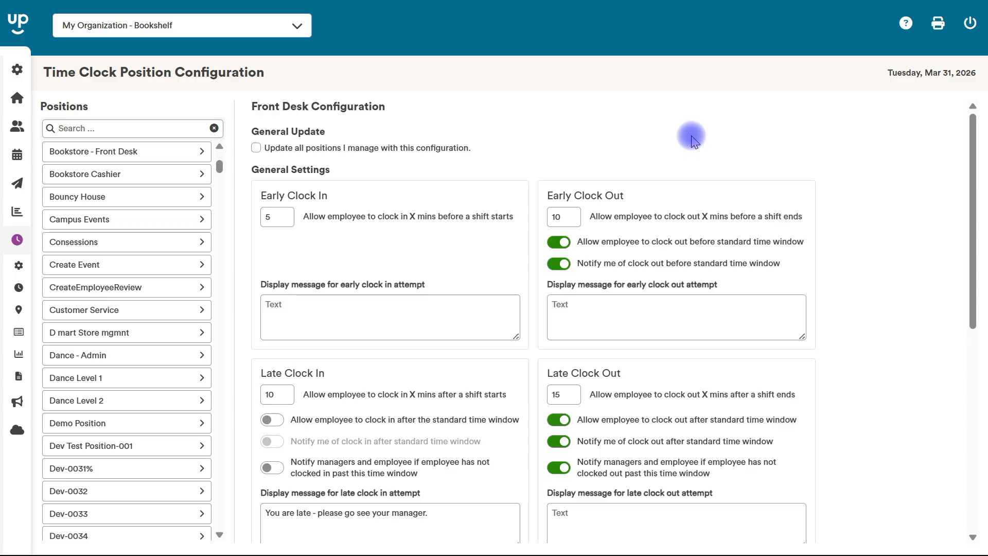
# Step: Apply this time clock configuration to all managed positions and confirm updating them
pyautogui.click(255, 148)
pyautogui.moveTo(975, 188); pyautogui.dragTo(857, 384)
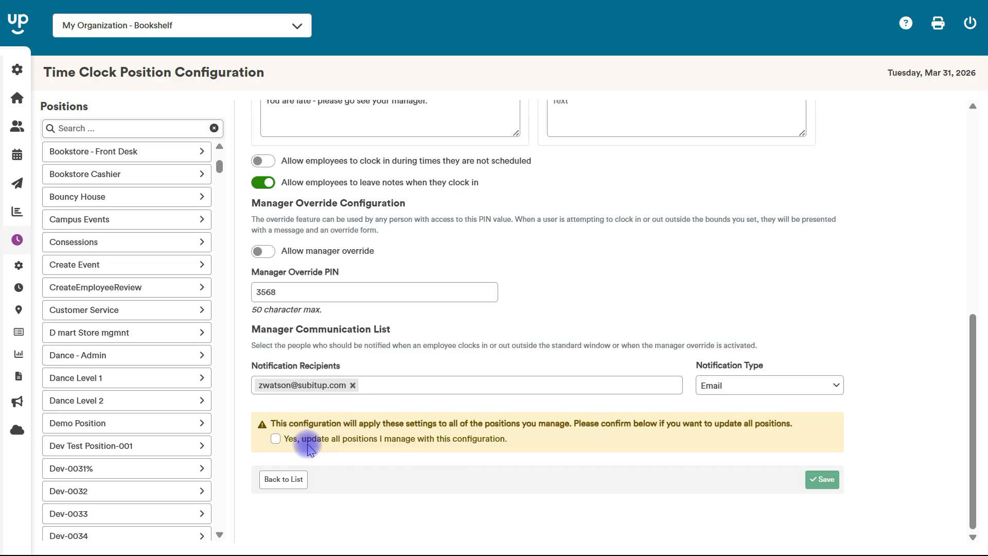
pyautogui.click(276, 438)
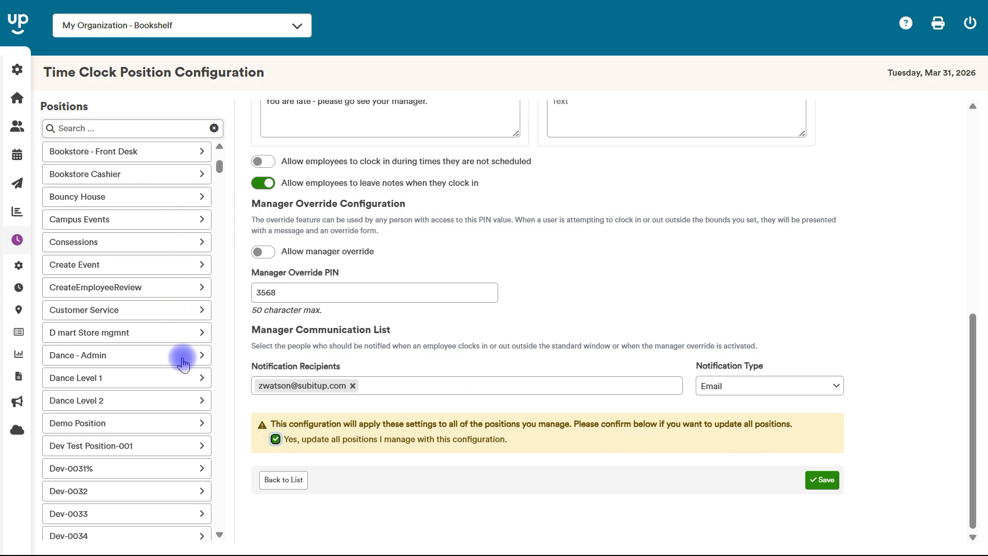
# Step: Withdraw the 'Yes, update all positions' confirmation, leaving it unticked
pyautogui.scroll(1, 381, 368)
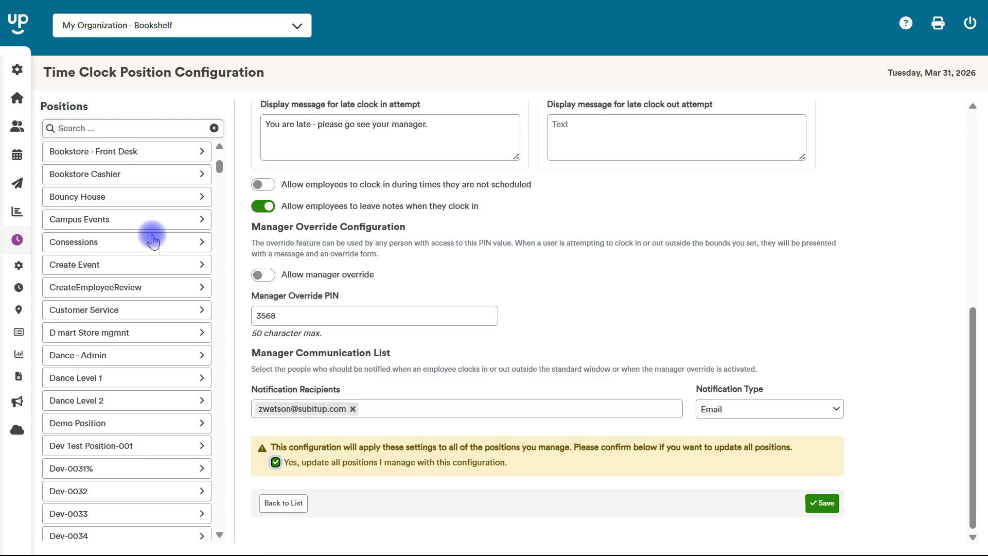
pyautogui.moveTo(972, 350)
pyautogui.mouseDown()
pyautogui.moveTo(971, 88)
pyautogui.moveTo(972, 353)
pyautogui.mouseUp()
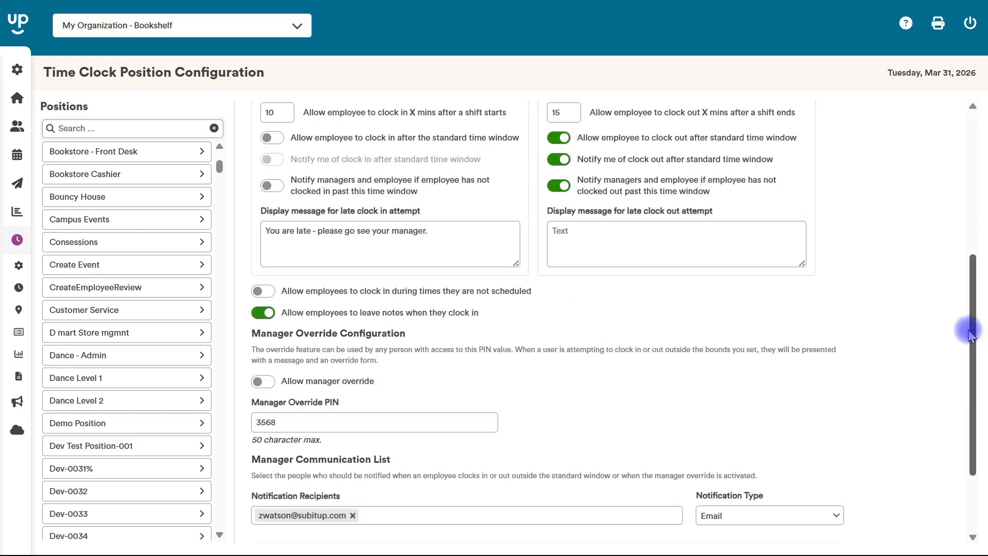
pyautogui.click(275, 462)
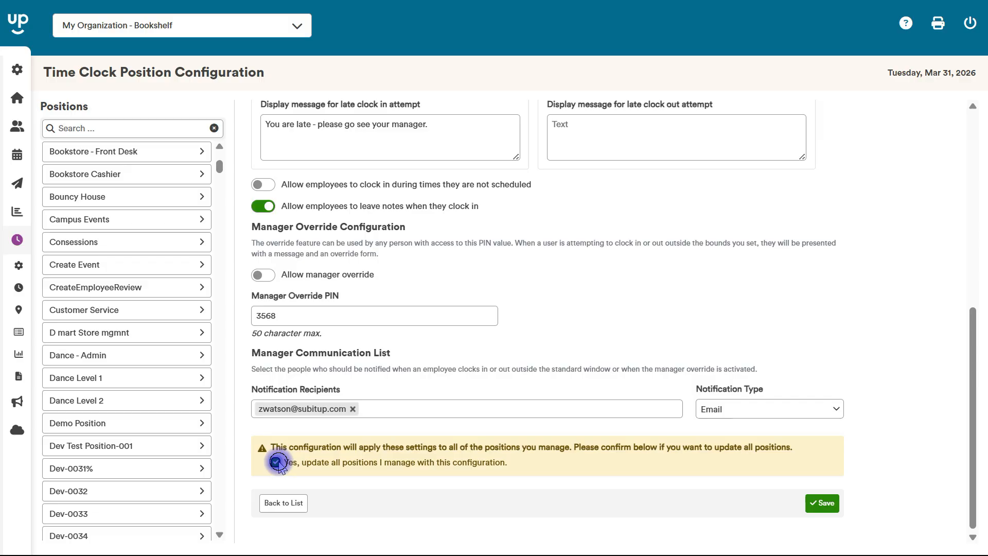
pyautogui.moveTo(972, 361); pyautogui.dragTo(971, 118)
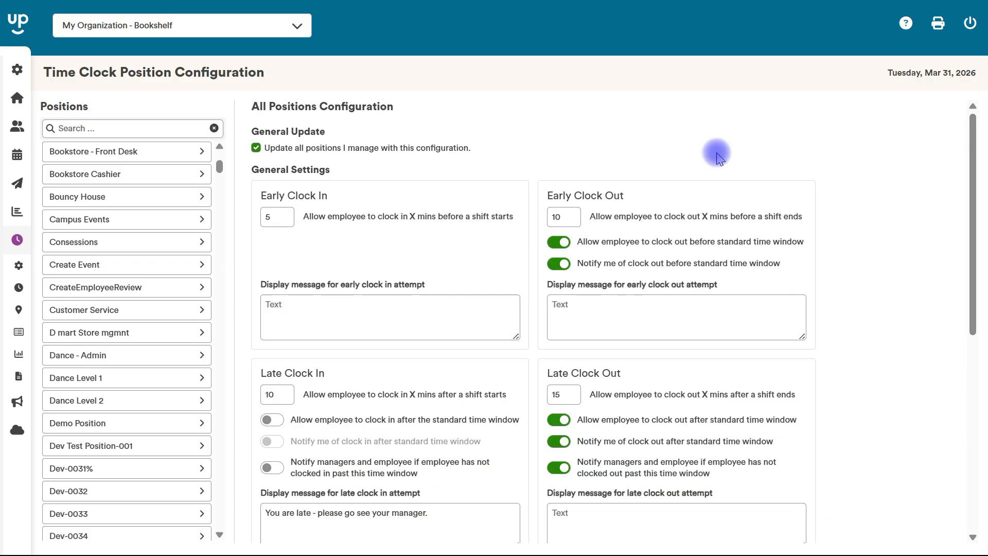
# Step: Stop updating all positions, then review the Consessions and Campus Events settings, ending on Consessions
pyautogui.click(256, 148)
pyautogui.moveTo(972, 201); pyautogui.dragTo(980, 219)
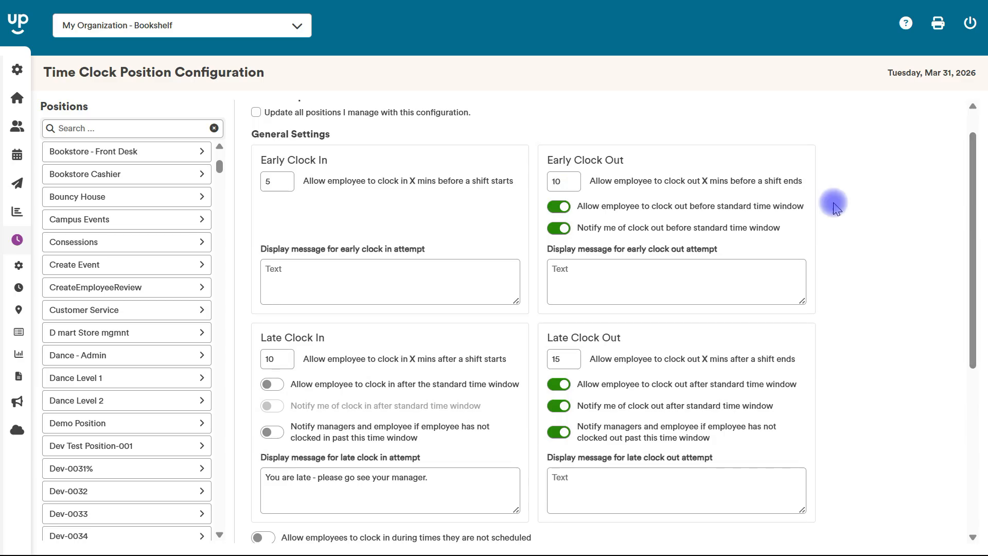
pyautogui.click(98, 243)
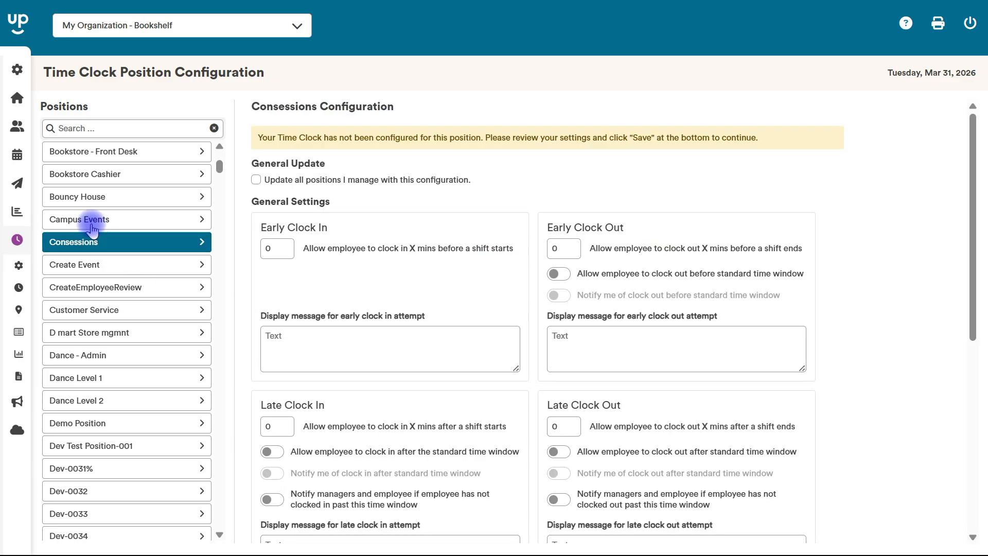
pyautogui.click(91, 229)
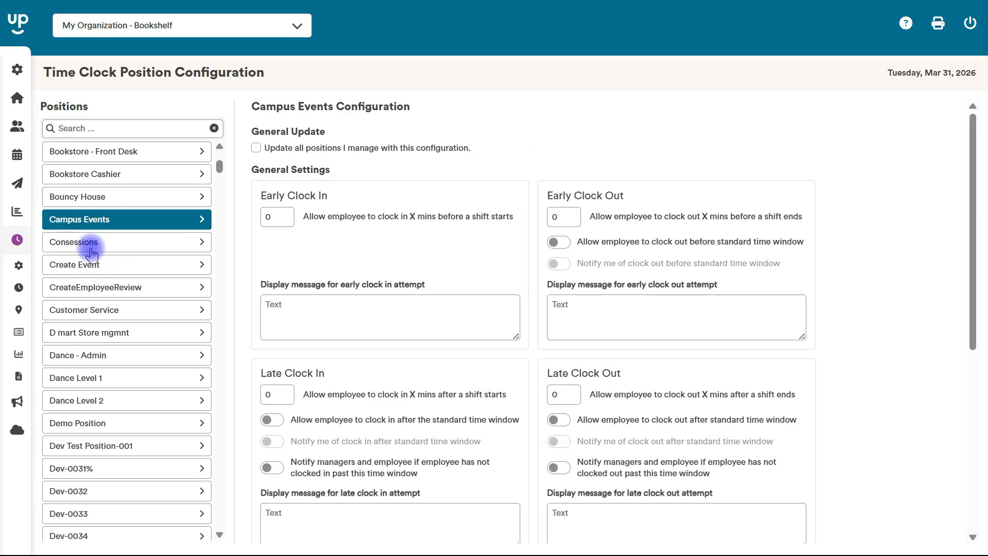
pyautogui.click(92, 251)
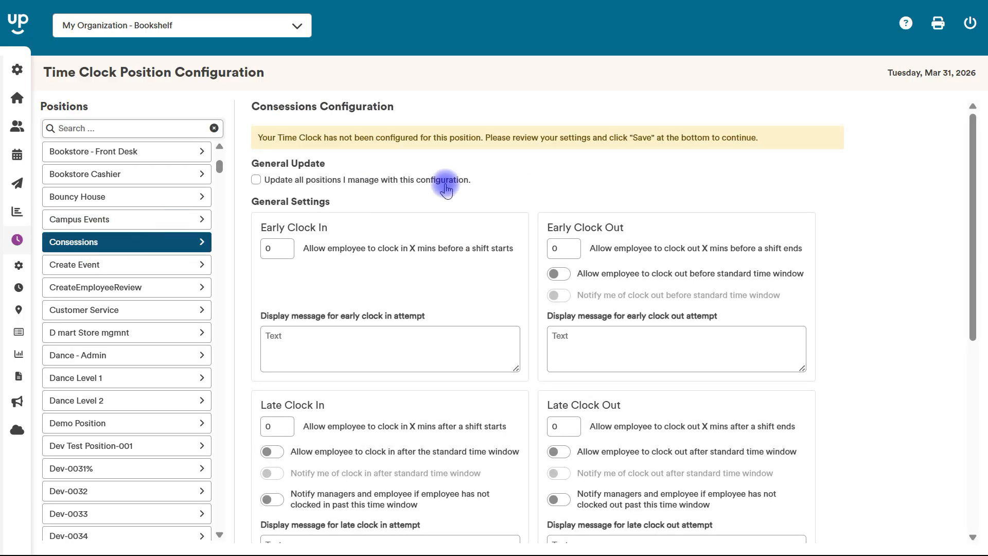